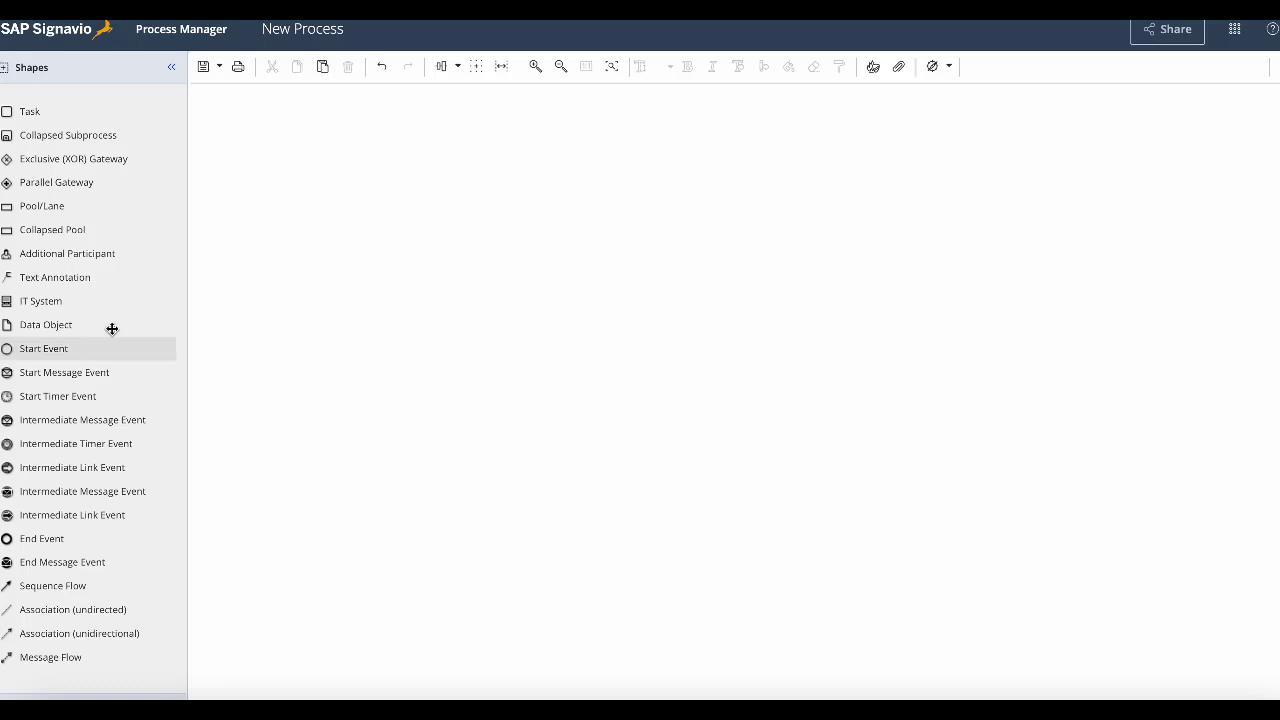
Place a start event on the empty canvas and label it "Presentation required"
drag(87, 348, 361, 318)
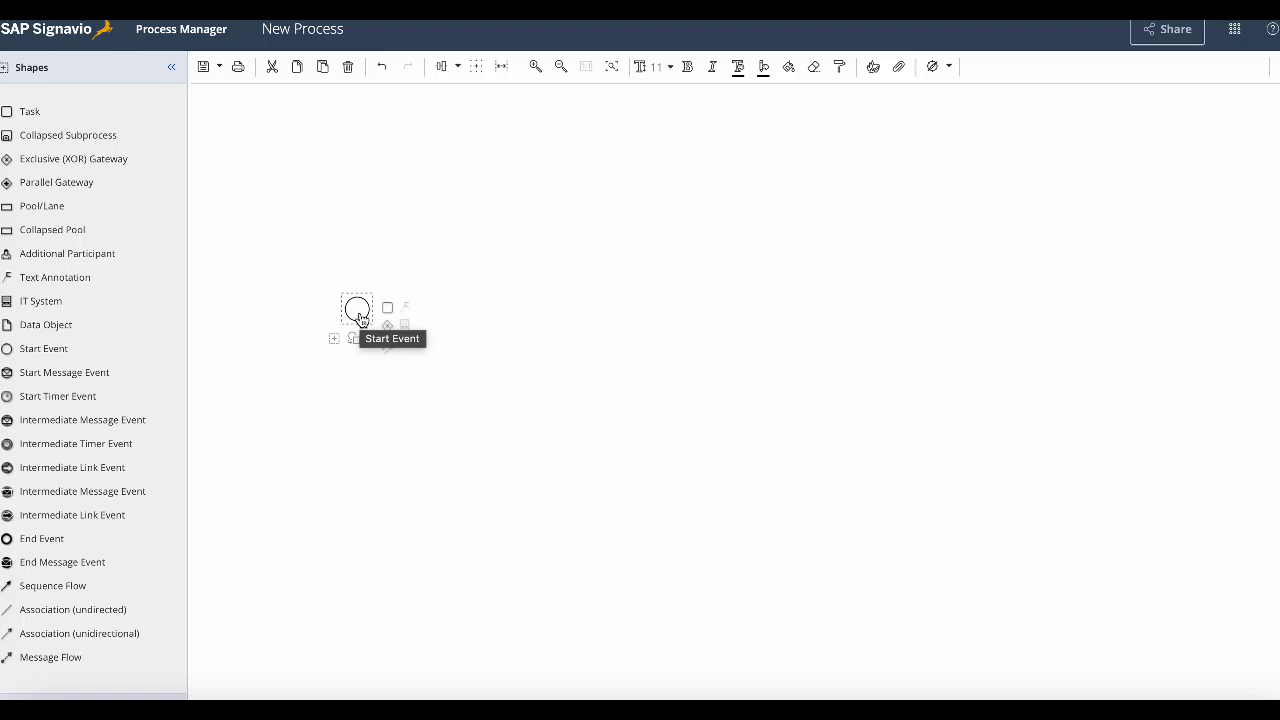
double_click(361, 318)
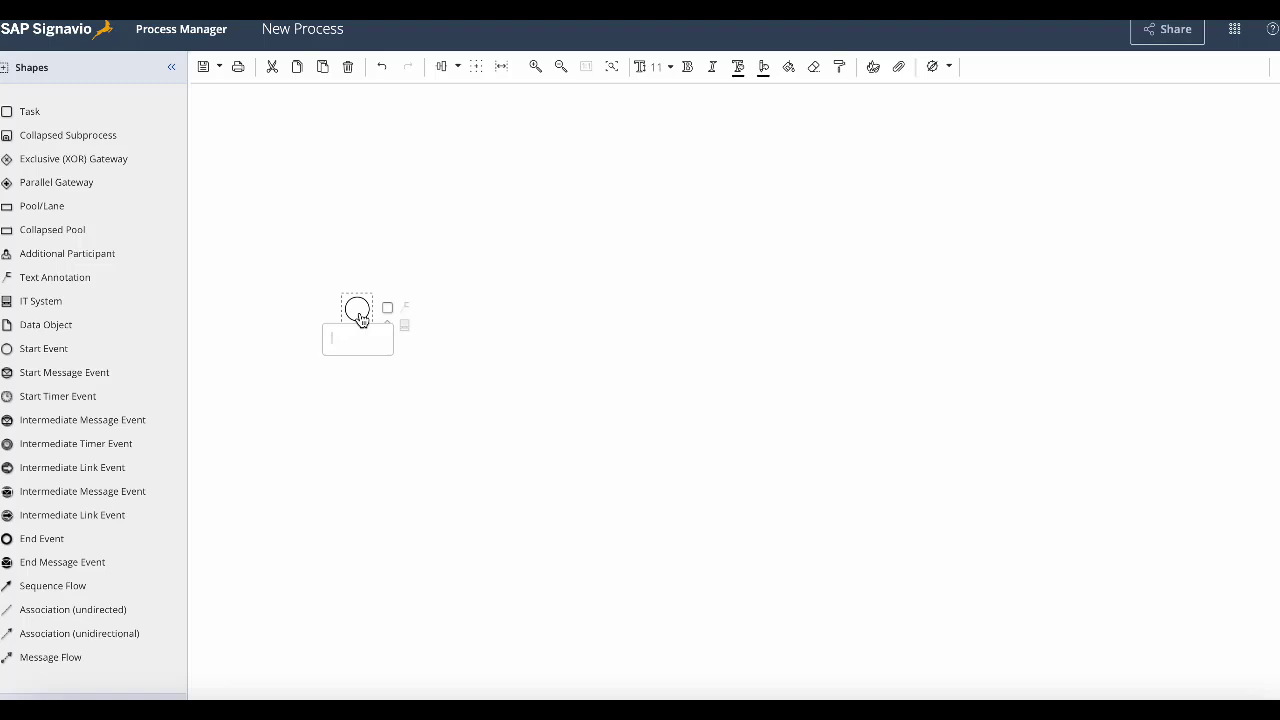
text(Presentation required)
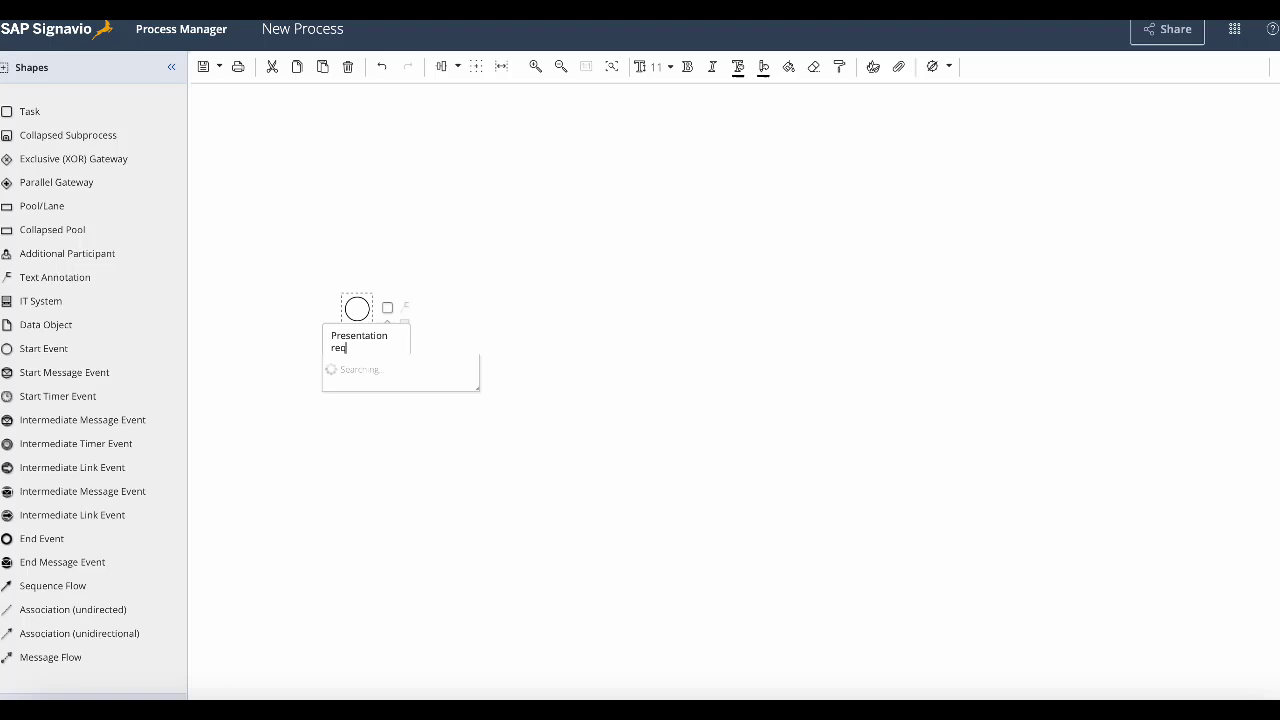
click(454, 222)
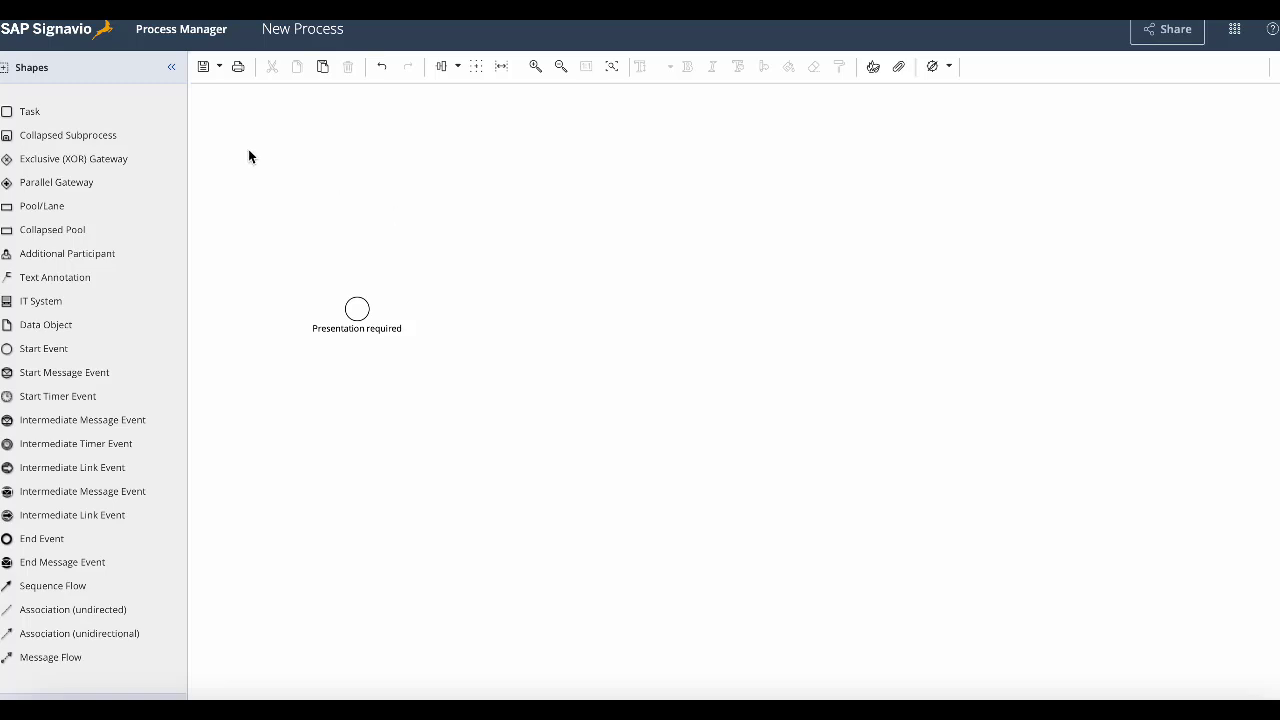
Add a task labelled "Determine Presentation Scope" beside the start event and connect the start event to it with a sequence flow
drag(37, 107, 487, 328)
text(Deter)
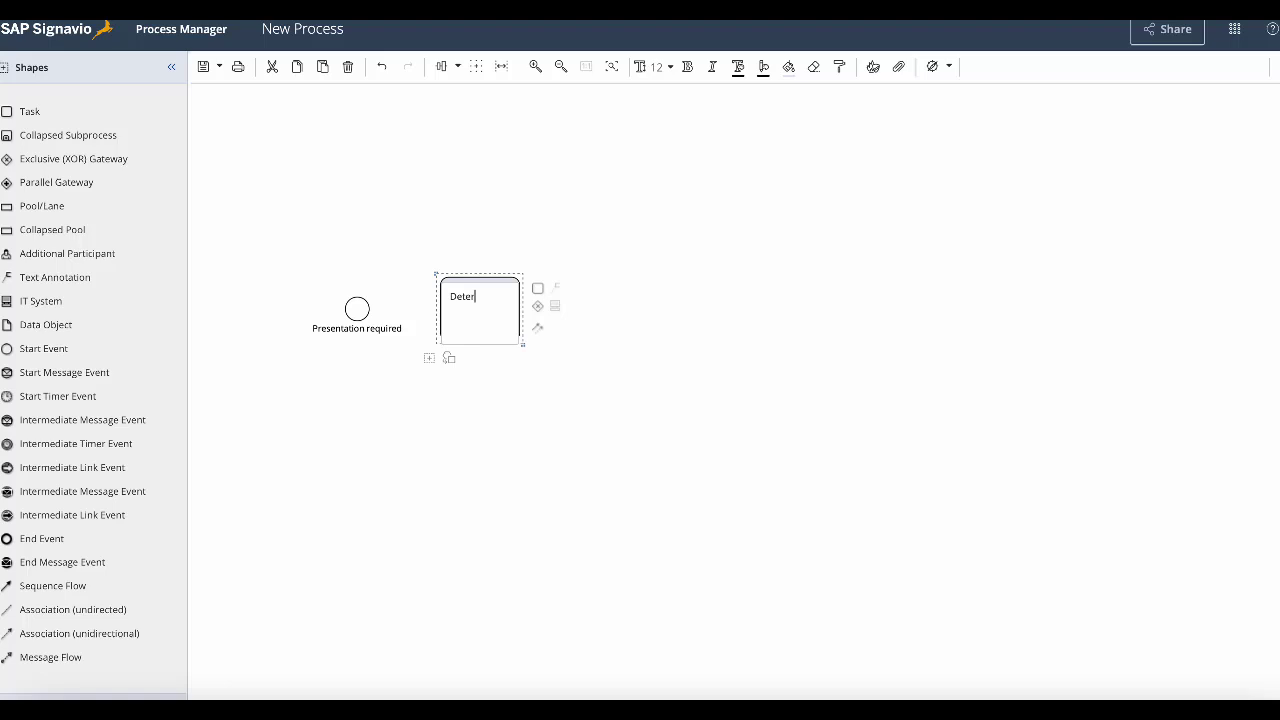
text(mine Presentation Scope)
click(485, 195)
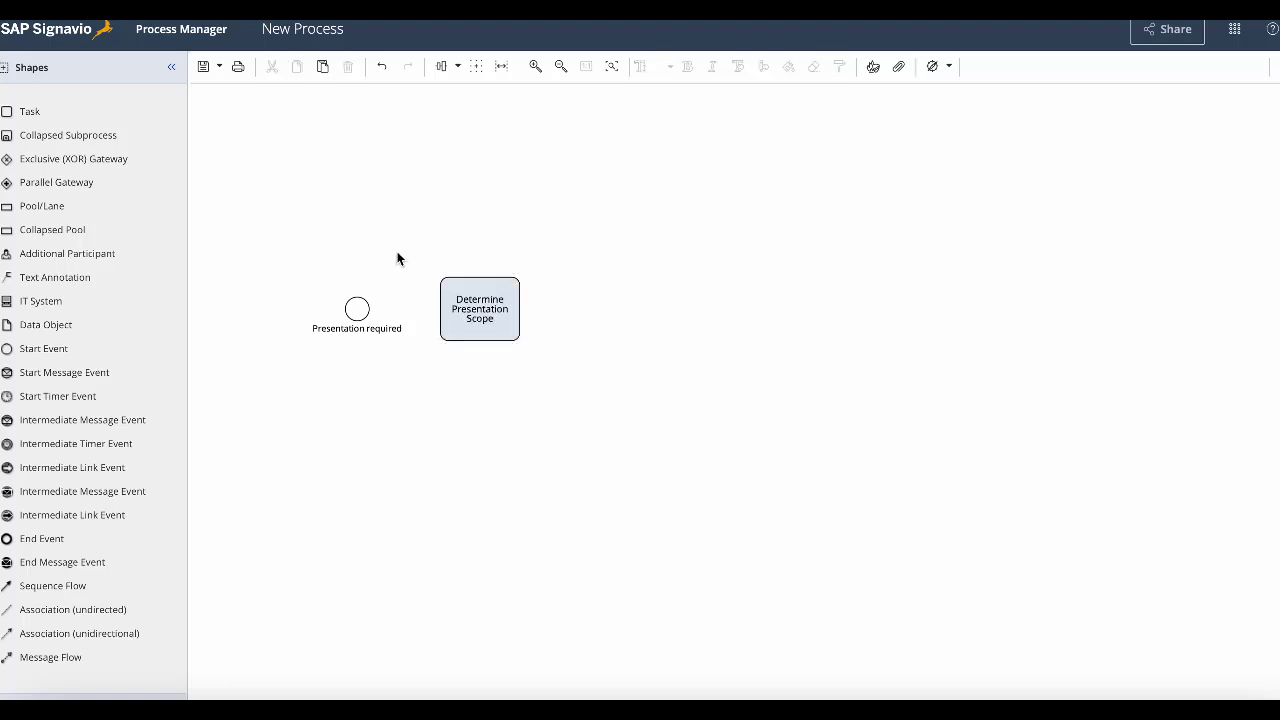
click(355, 311)
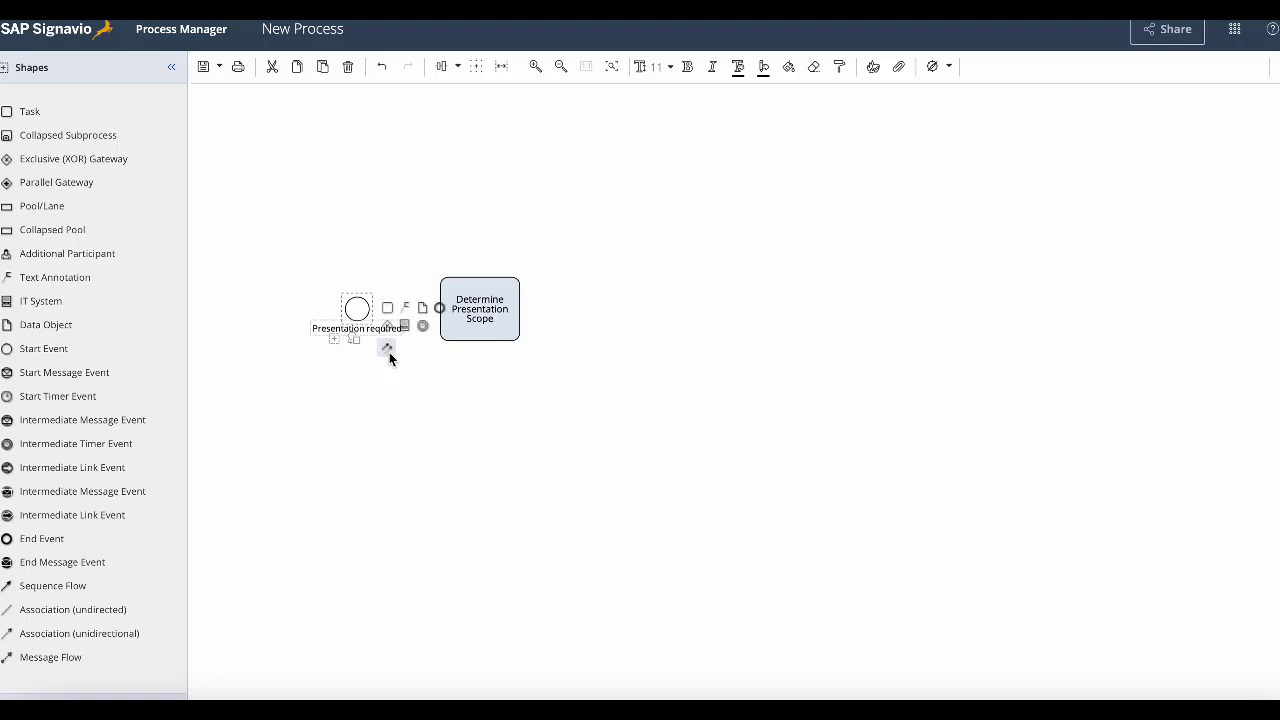
drag(388, 350, 478, 320)
click(501, 247)
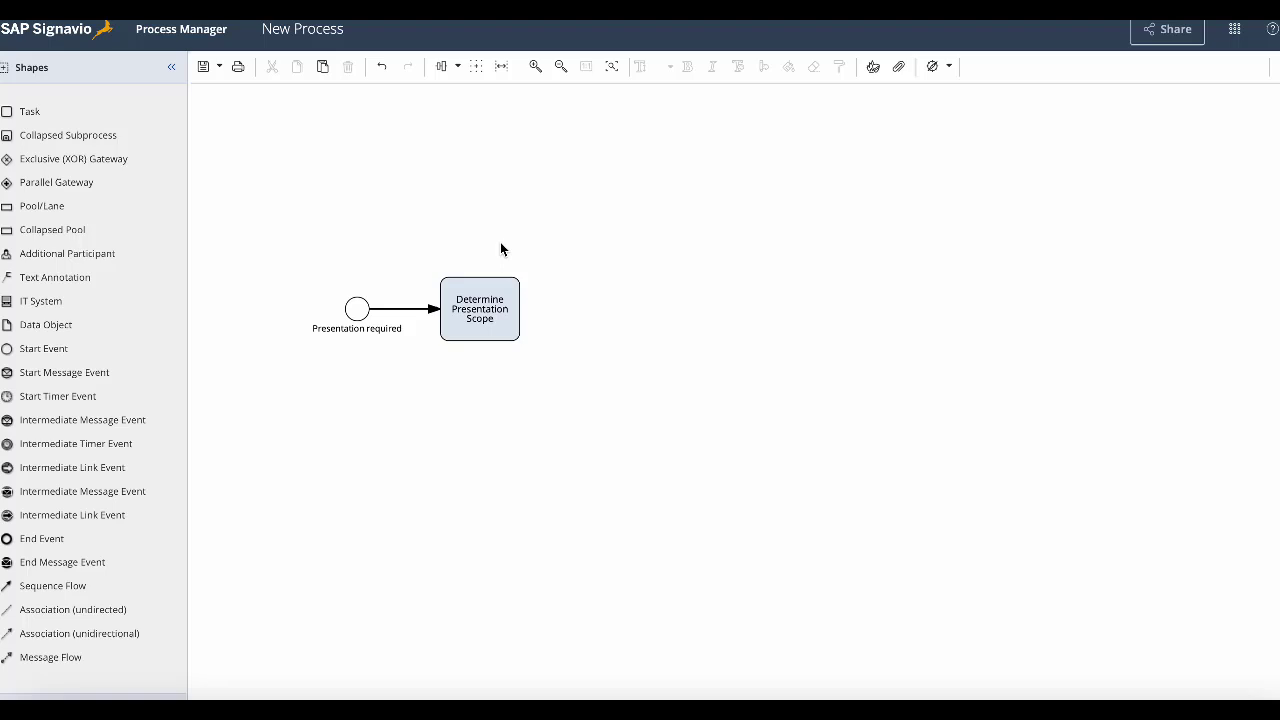
Add a "Create Presentation" task after Determine Presentation Scope and link the two tasks with a sequence flow
drag(124, 114, 609, 322)
text(Create Presentat)
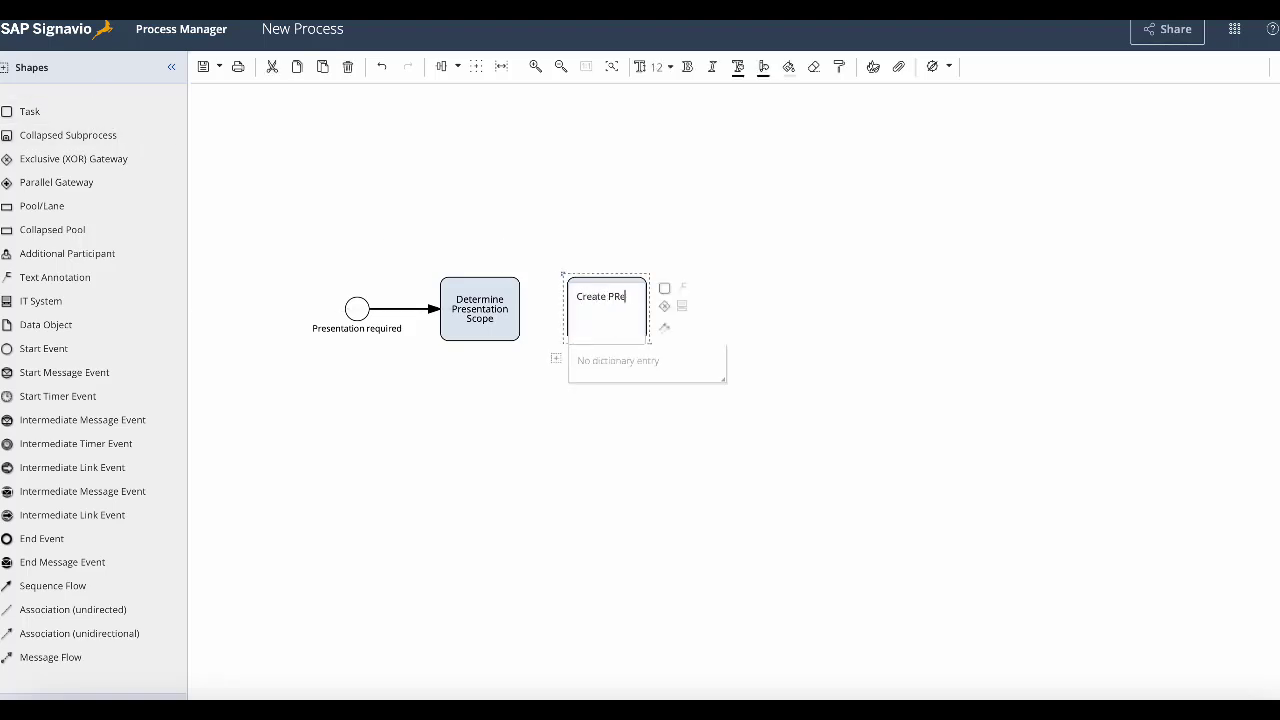
text(ion)
click(586, 234)
click(500, 332)
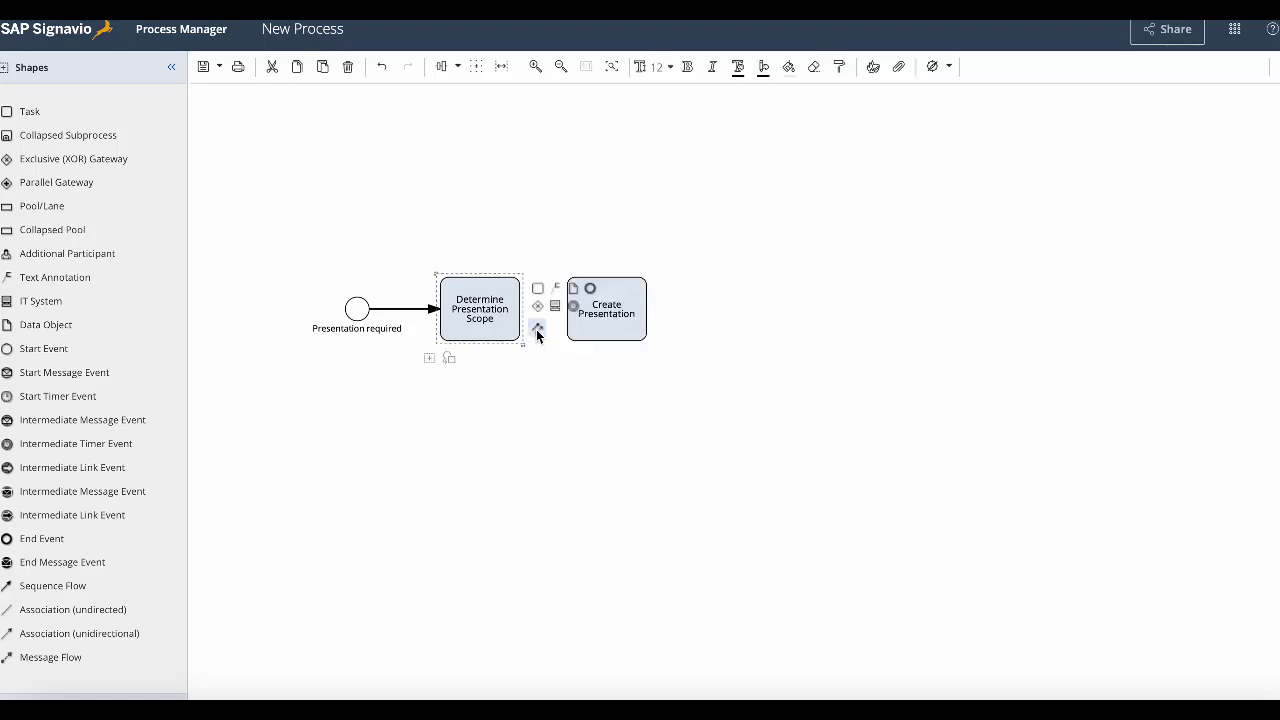
drag(536, 329, 607, 318)
click(651, 251)
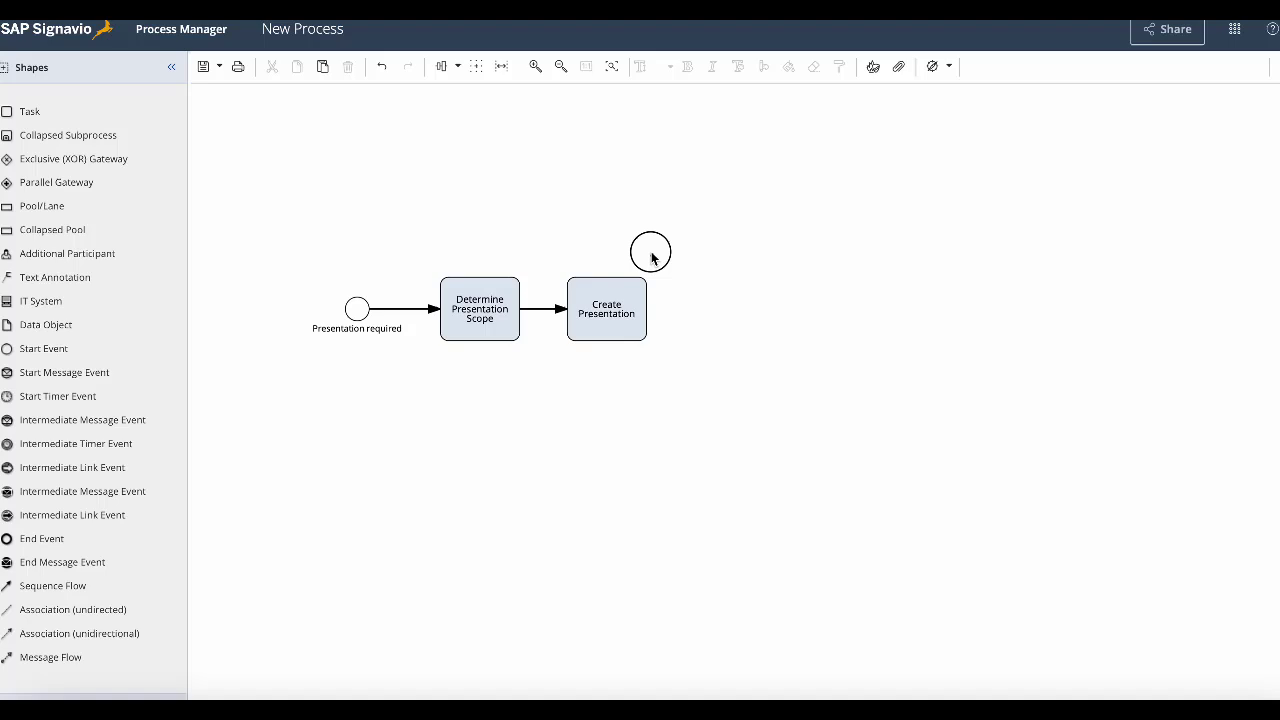
Add a "Save Presentation" task after Create Presentation and link the two tasks with a sequence flow
click(85, 107)
drag(85, 107, 737, 322)
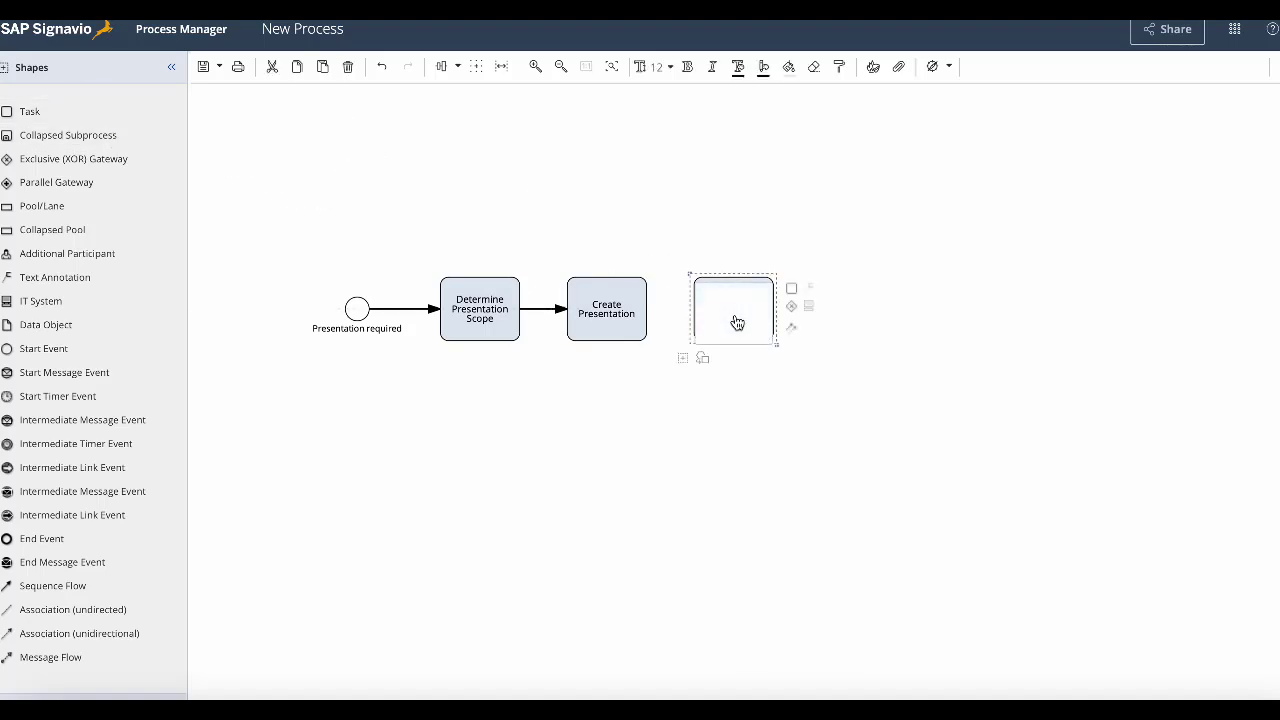
text(Save Presentation)
click(628, 310)
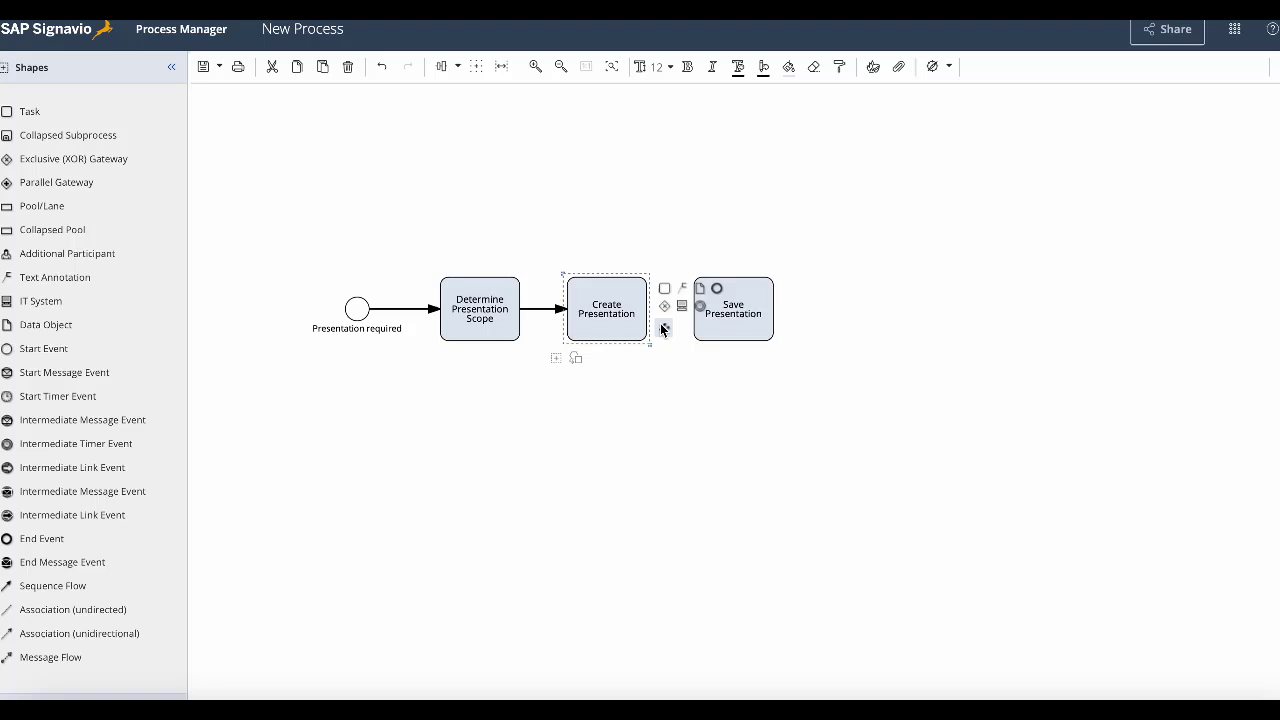
drag(663, 328, 740, 320)
click(302, 400)
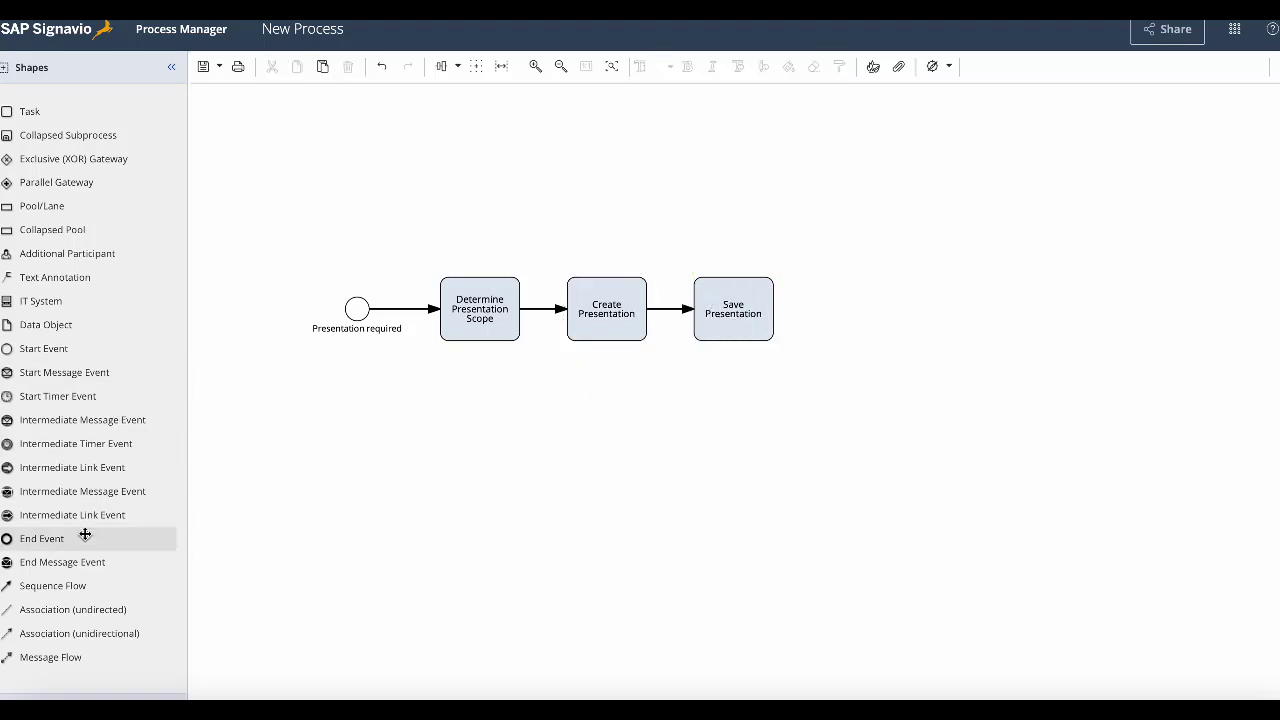
Place an end event after Save Presentation, connected by a sequence flow, and label it "Presentation completed"
drag(85, 534, 830, 316)
click(760, 318)
click(830, 316)
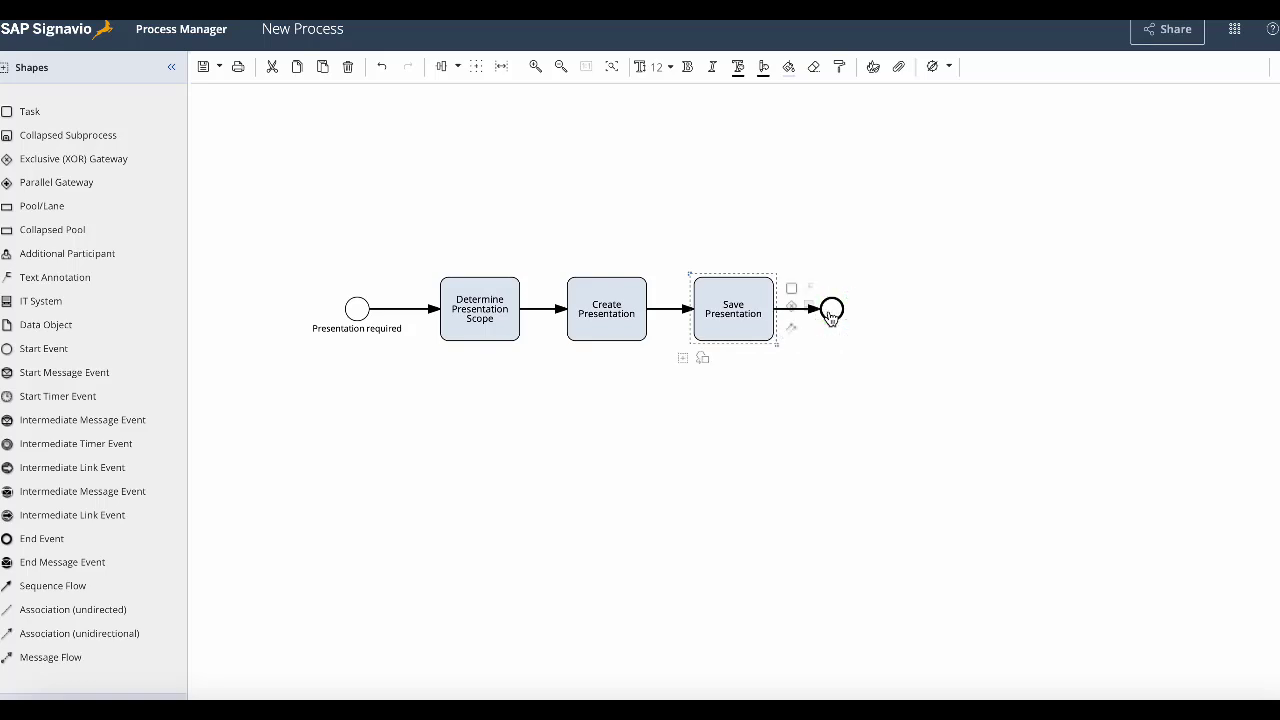
double_click(830, 316)
text(Presentation)
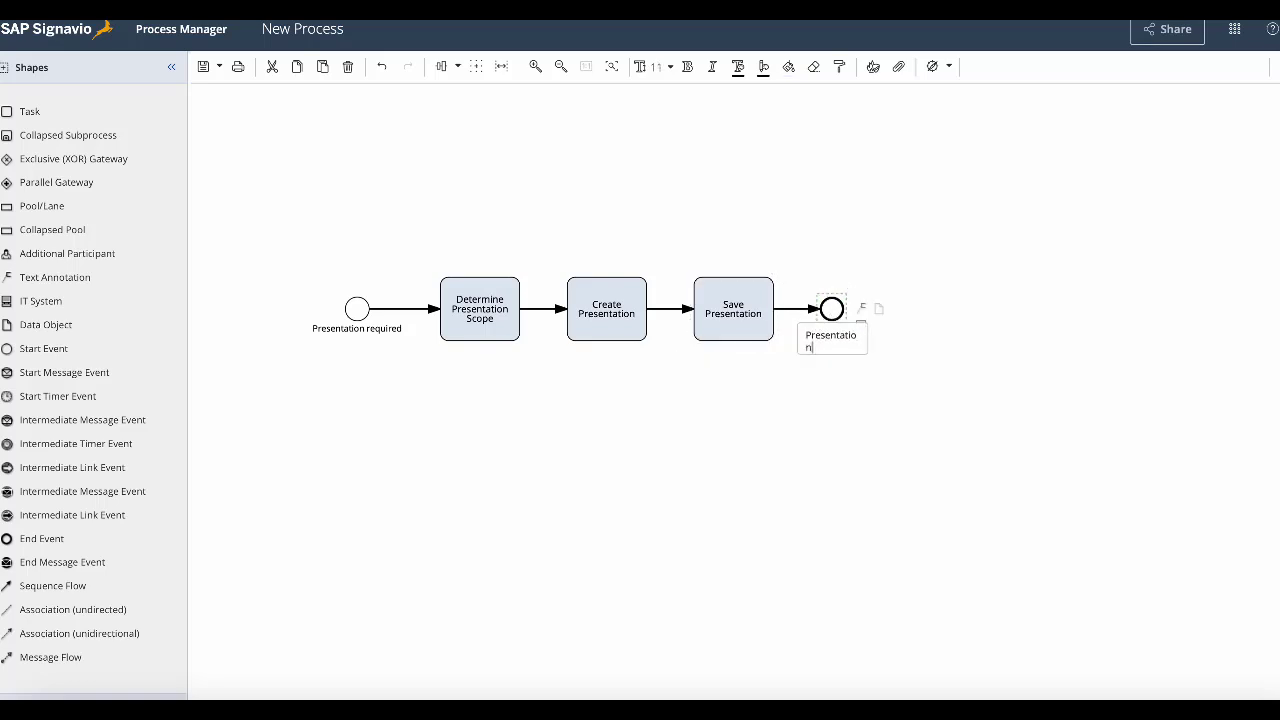
text( completed)
key(BackSpace)
key(BackSpace)
key(BackSpace)
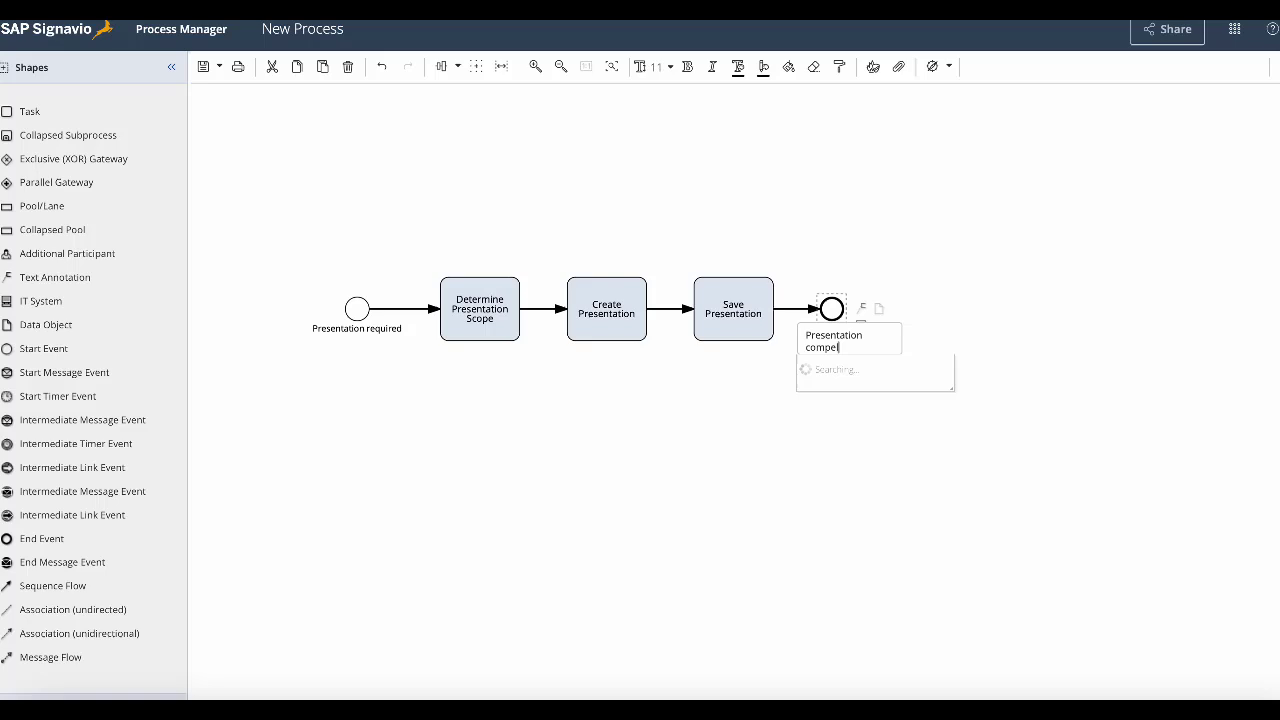
text(ted)
click(912, 164)
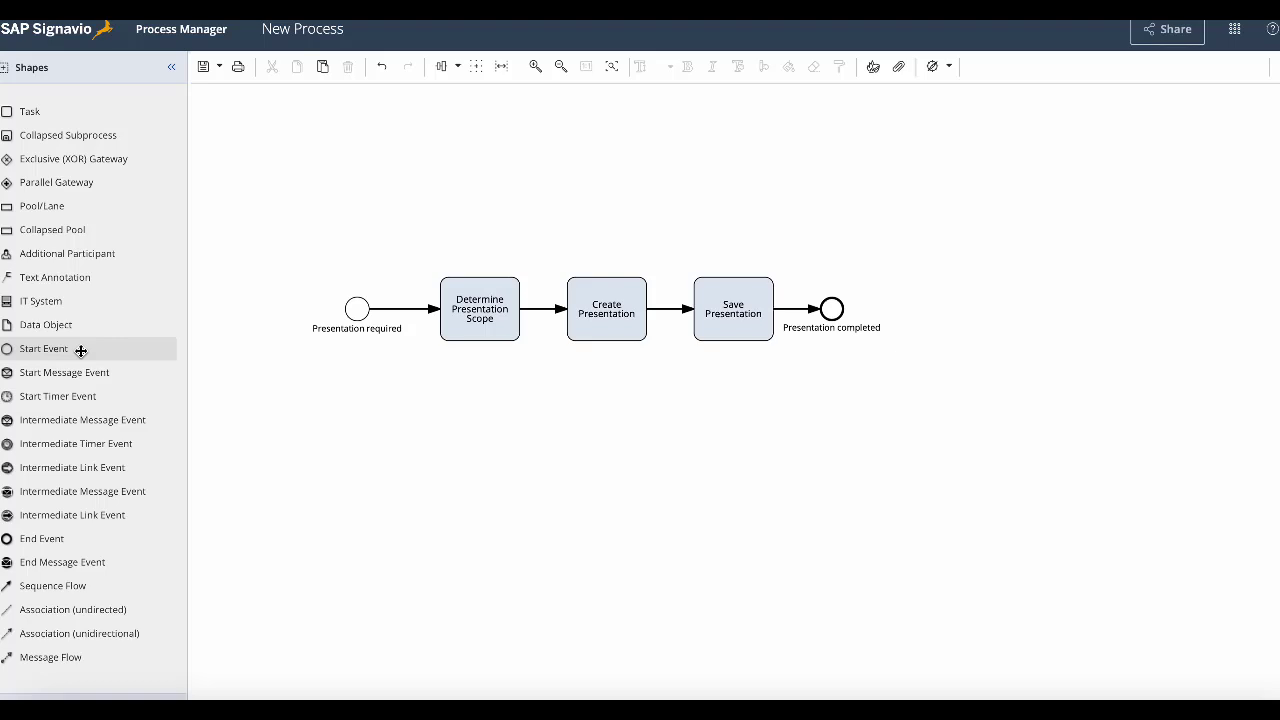
Start a second flow below the first with an unlabelled start event followed by two connected blank tasks
drag(81, 350, 361, 466)
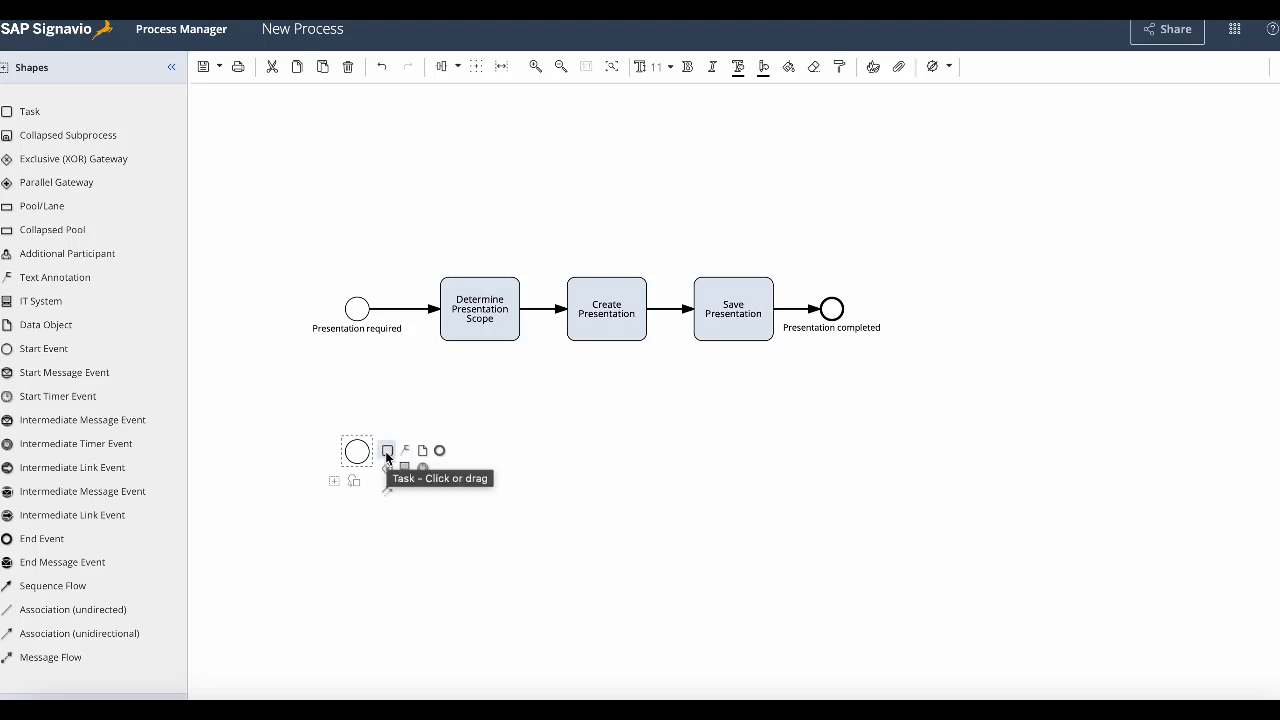
click(387, 453)
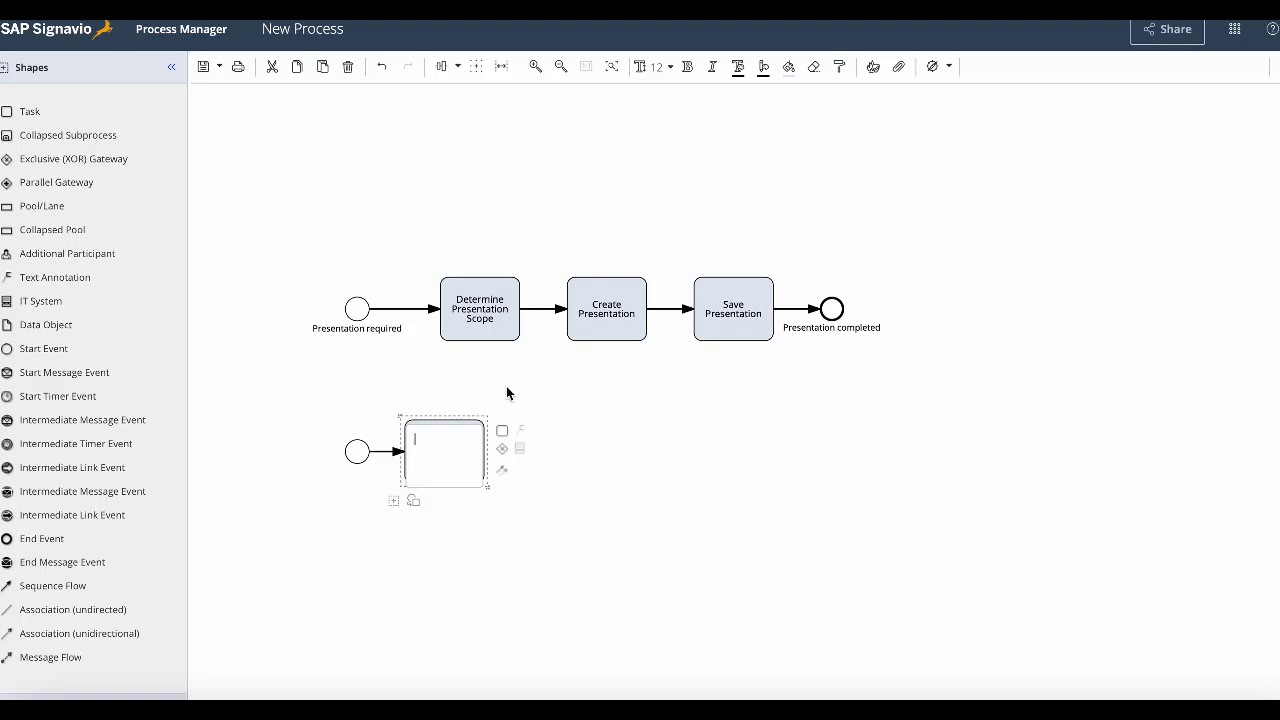
mouse_move(506, 455)
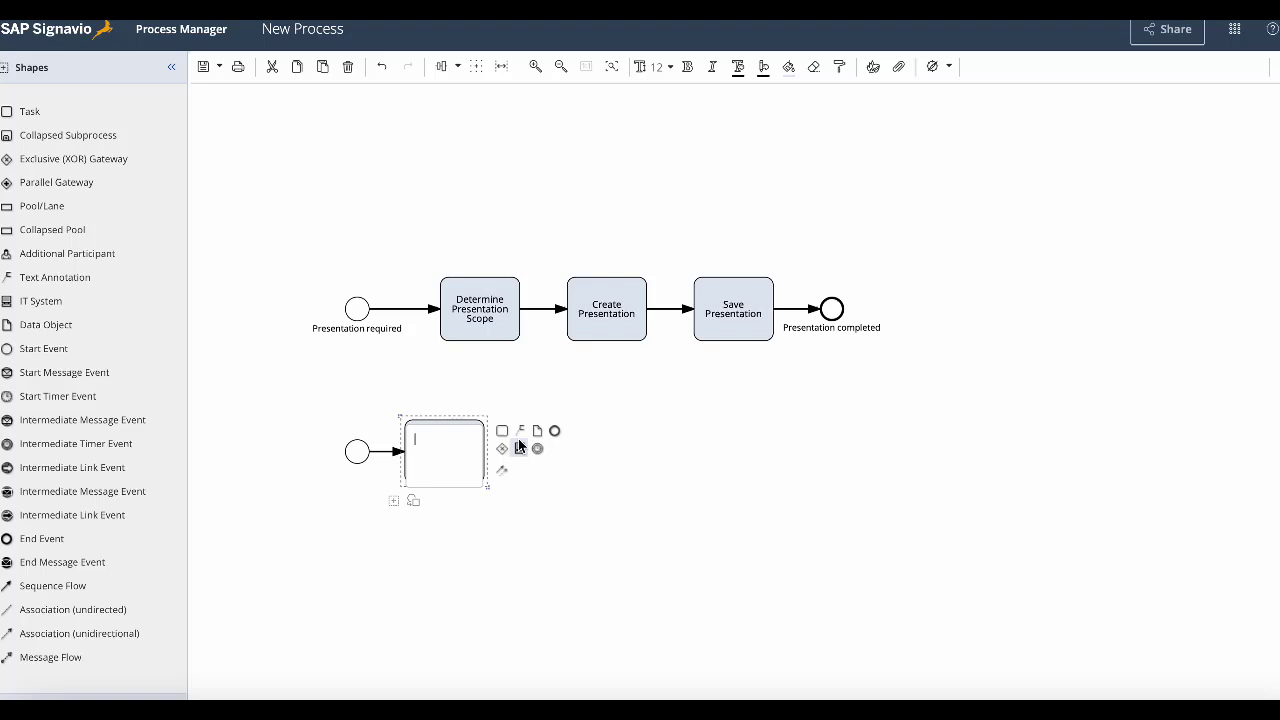
click(503, 432)
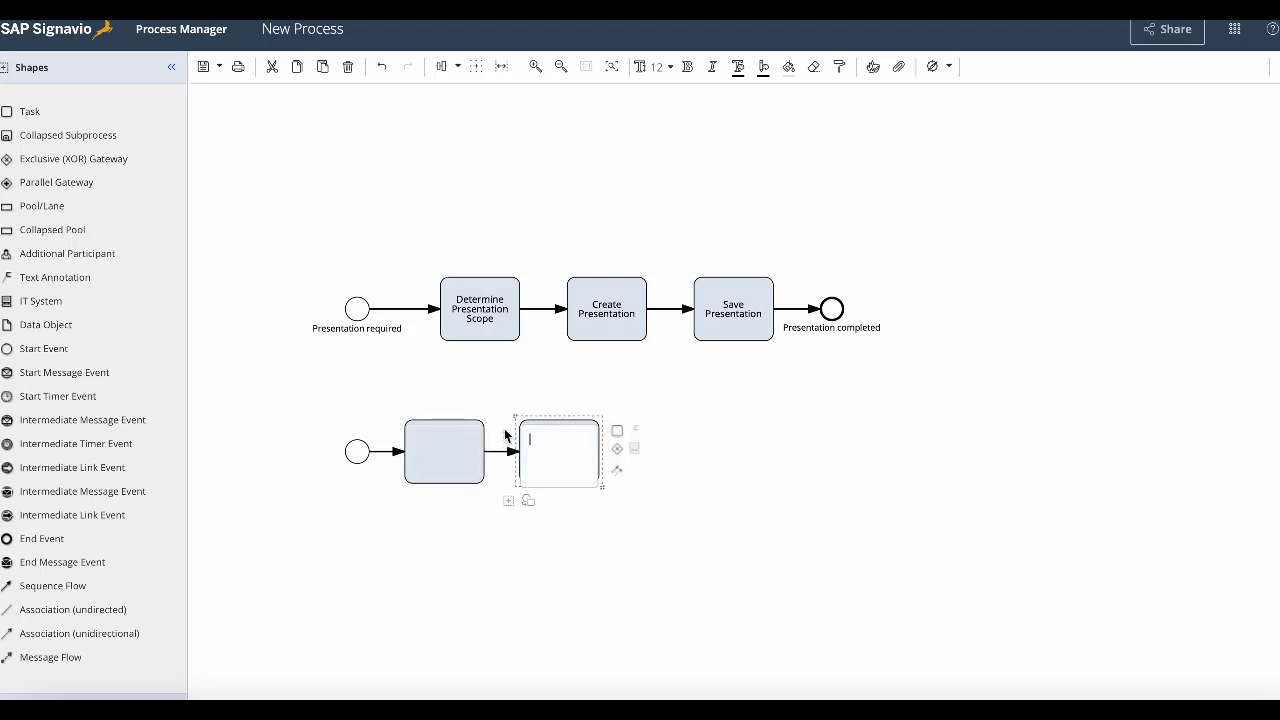
click(590, 391)
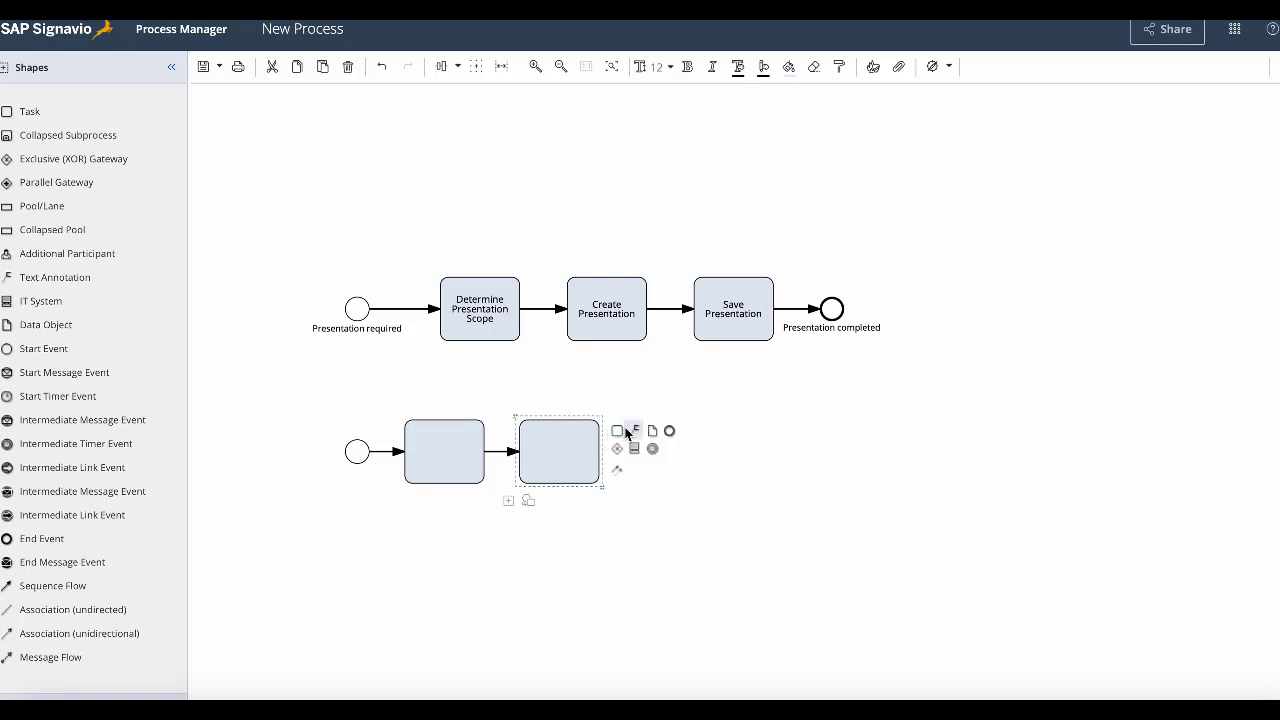
Extend the second flow with a third connected blank task and finish it with an unlabelled end event
click(617, 430)
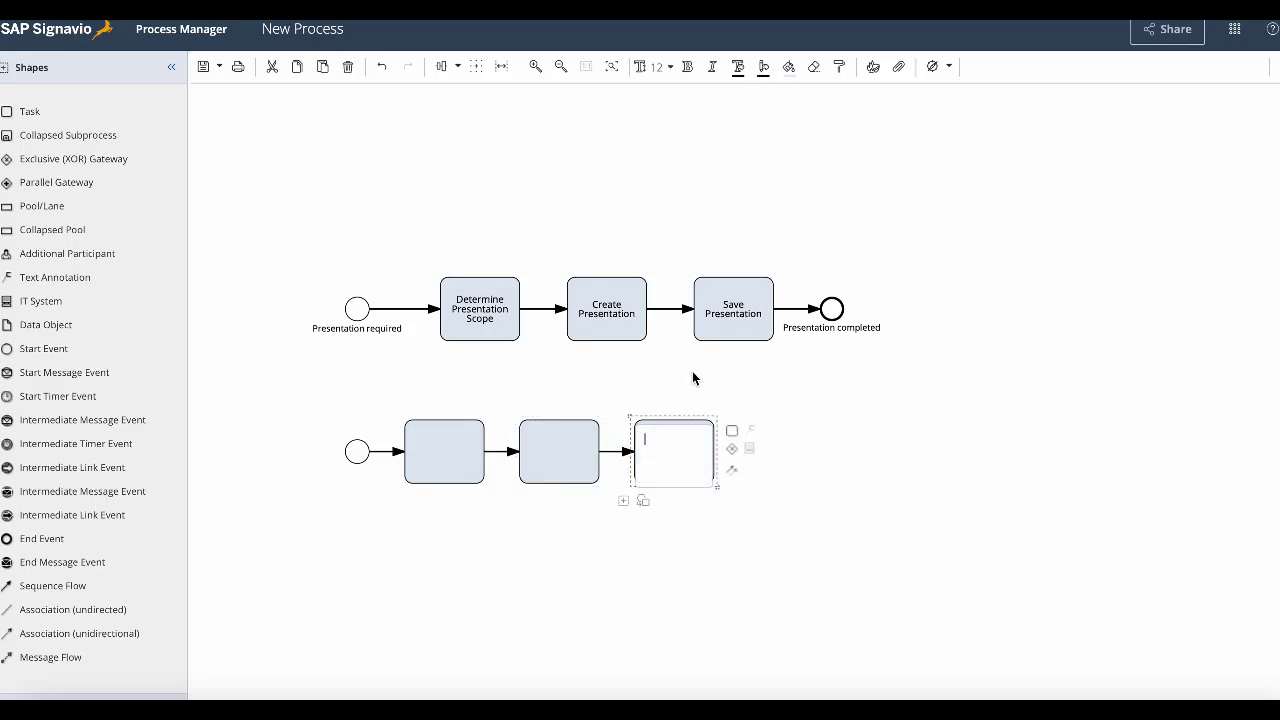
click(689, 429)
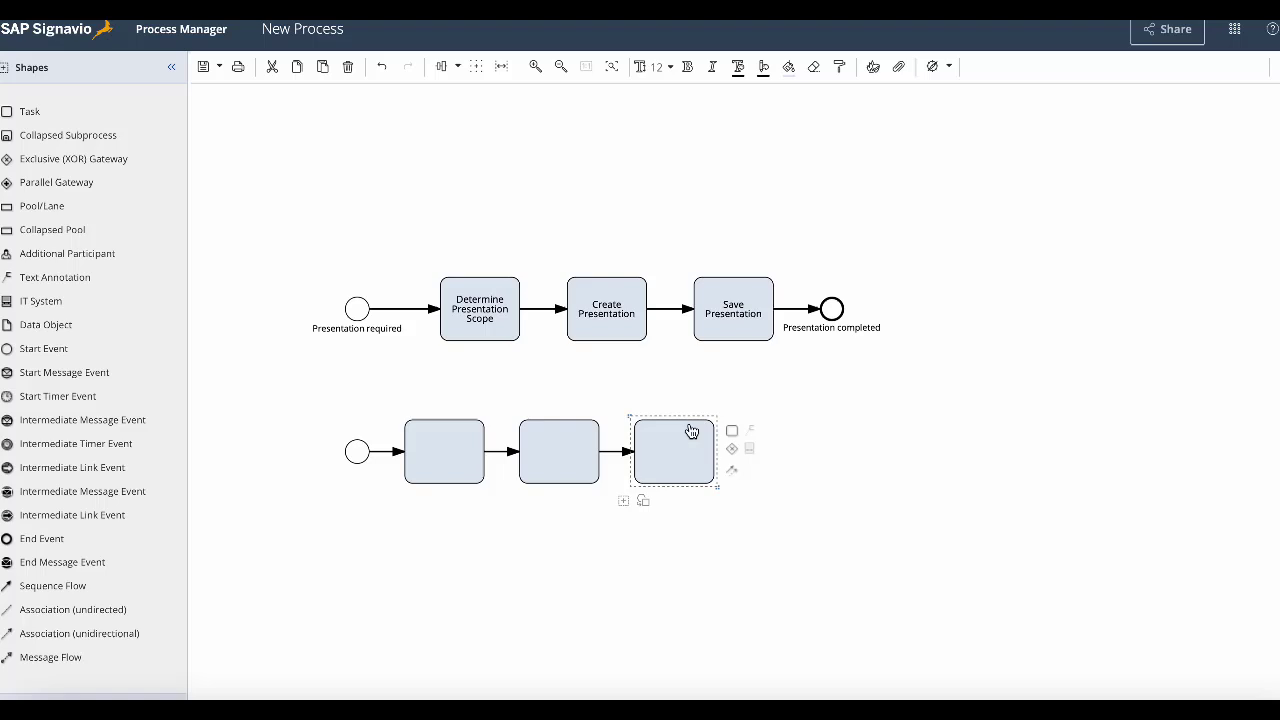
mouse_move(751, 432)
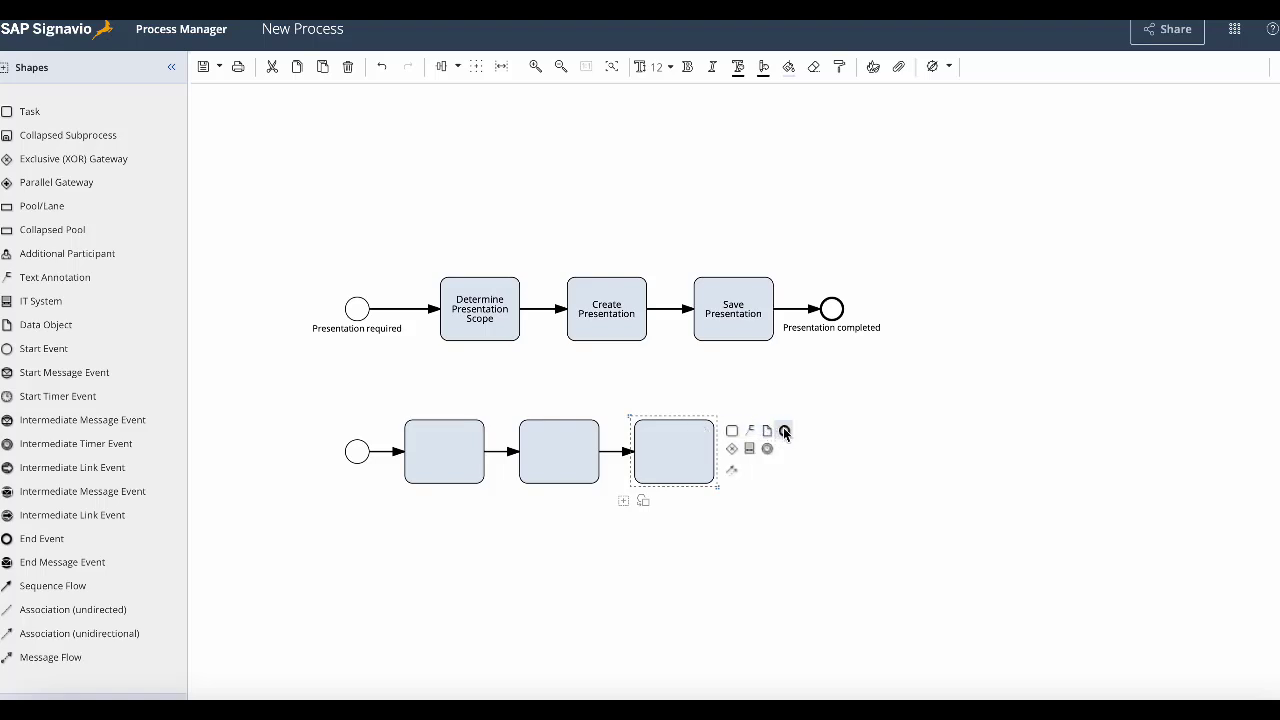
click(785, 432)
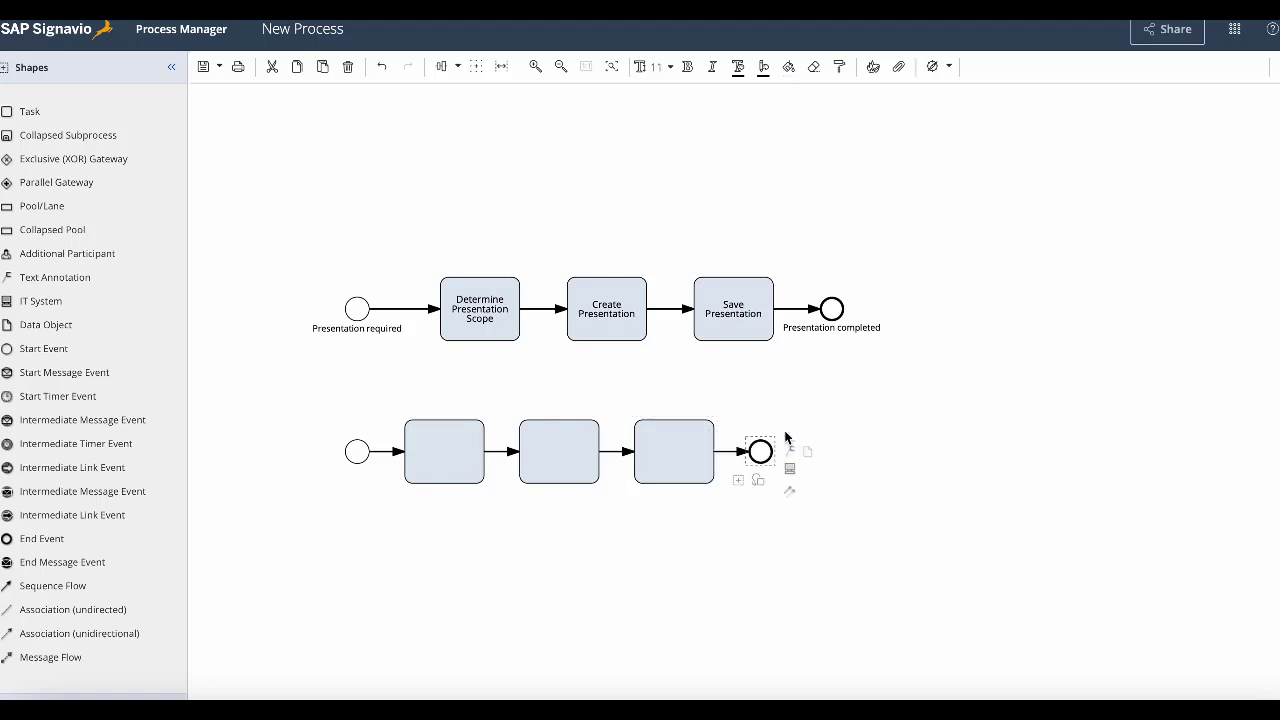
click(787, 396)
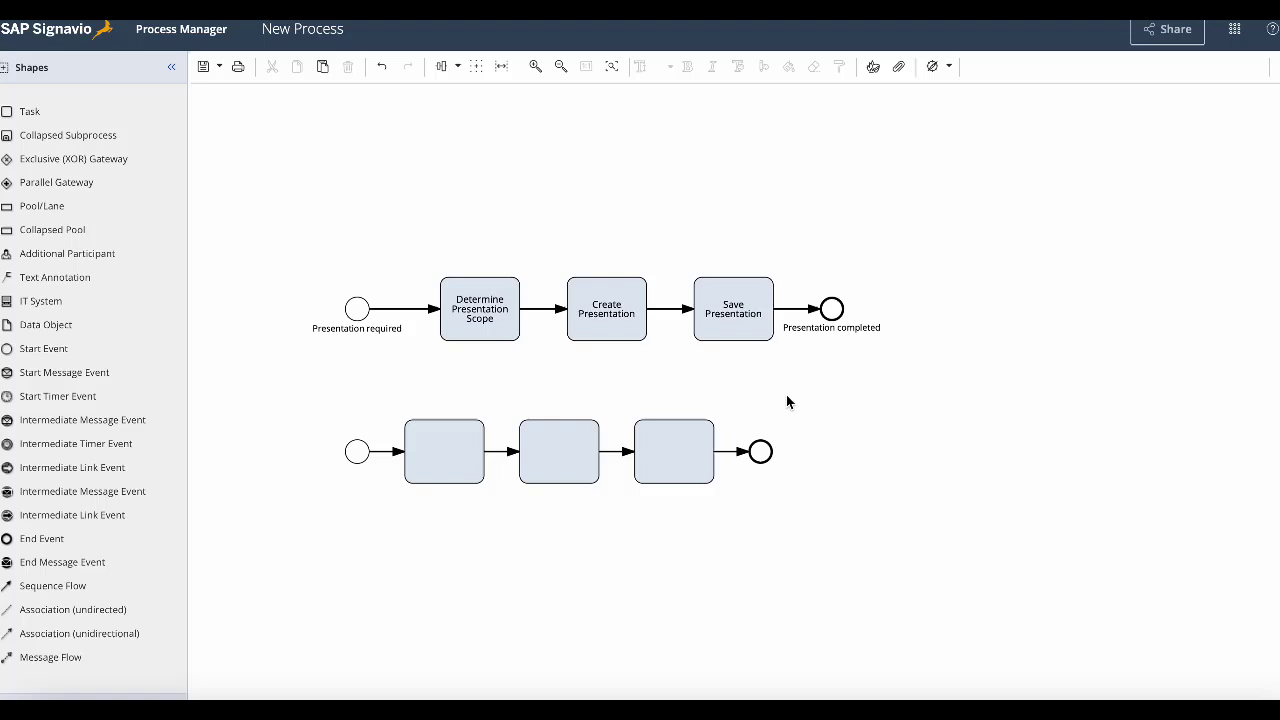
Prepare to save the diagram as "My First Process" with the revision comment "My first revision of this process."
click(203, 68)
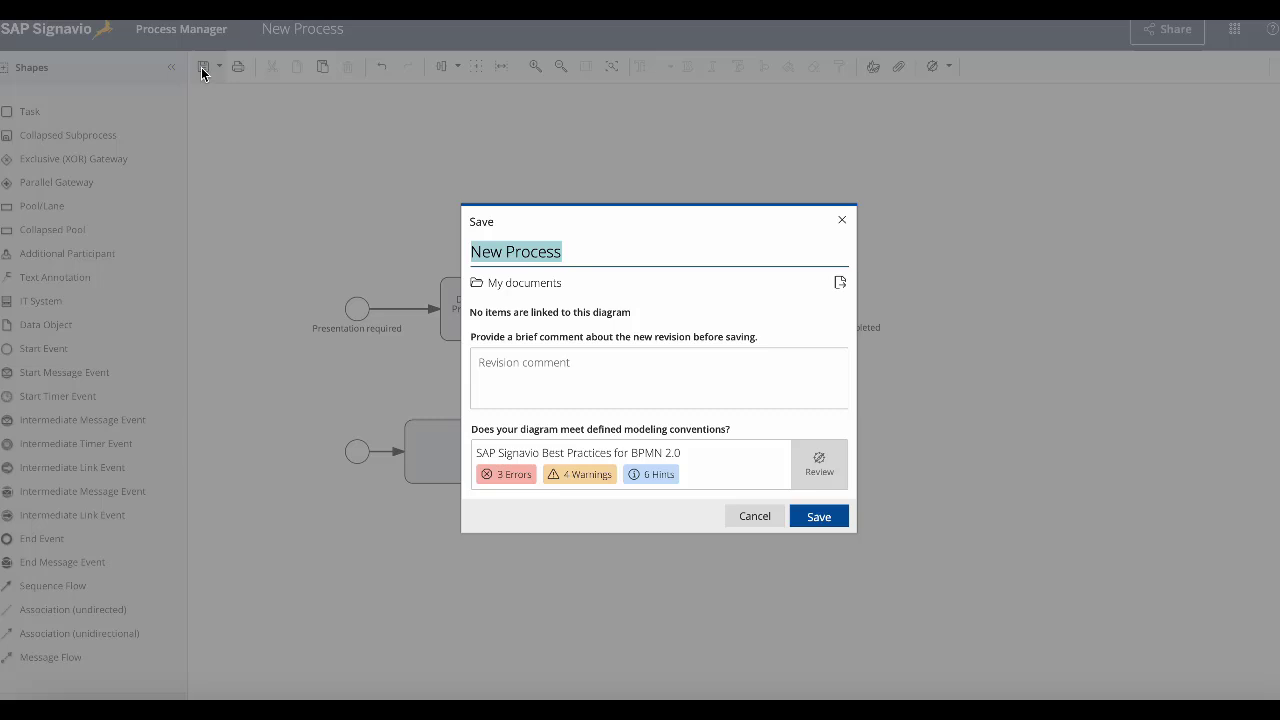
text(My First Proc)
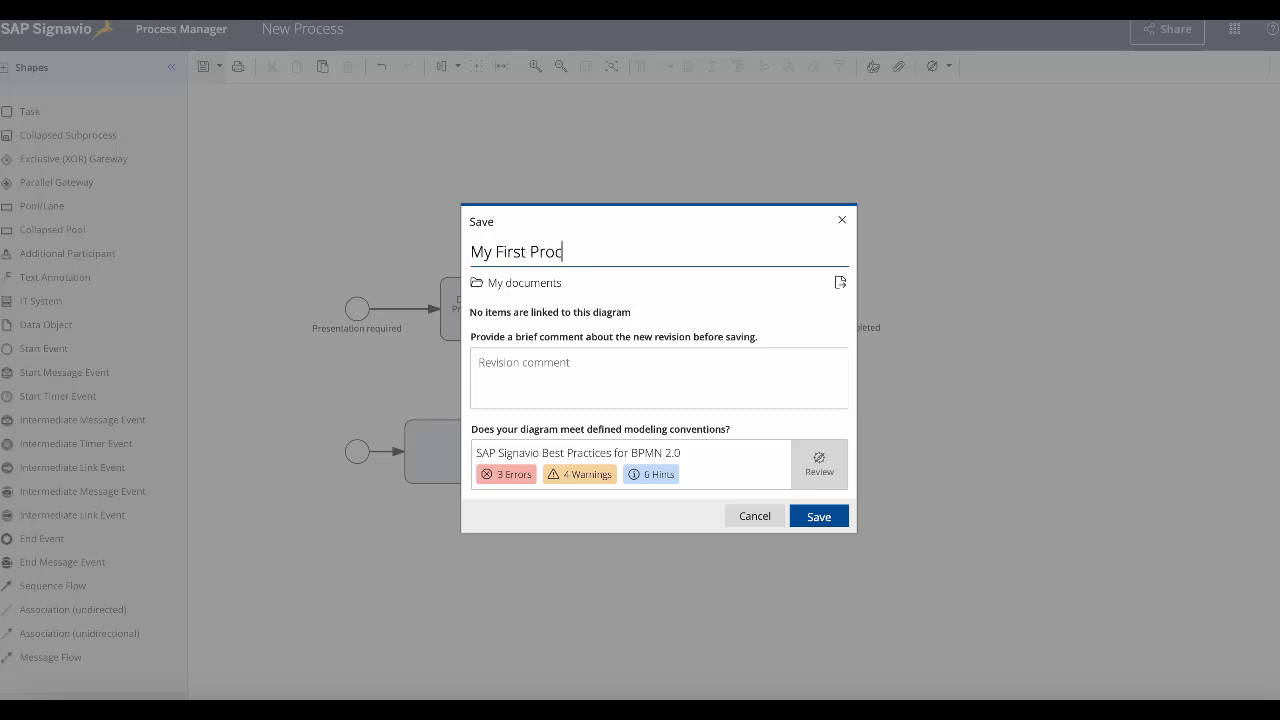
text(ess)
click(509, 362)
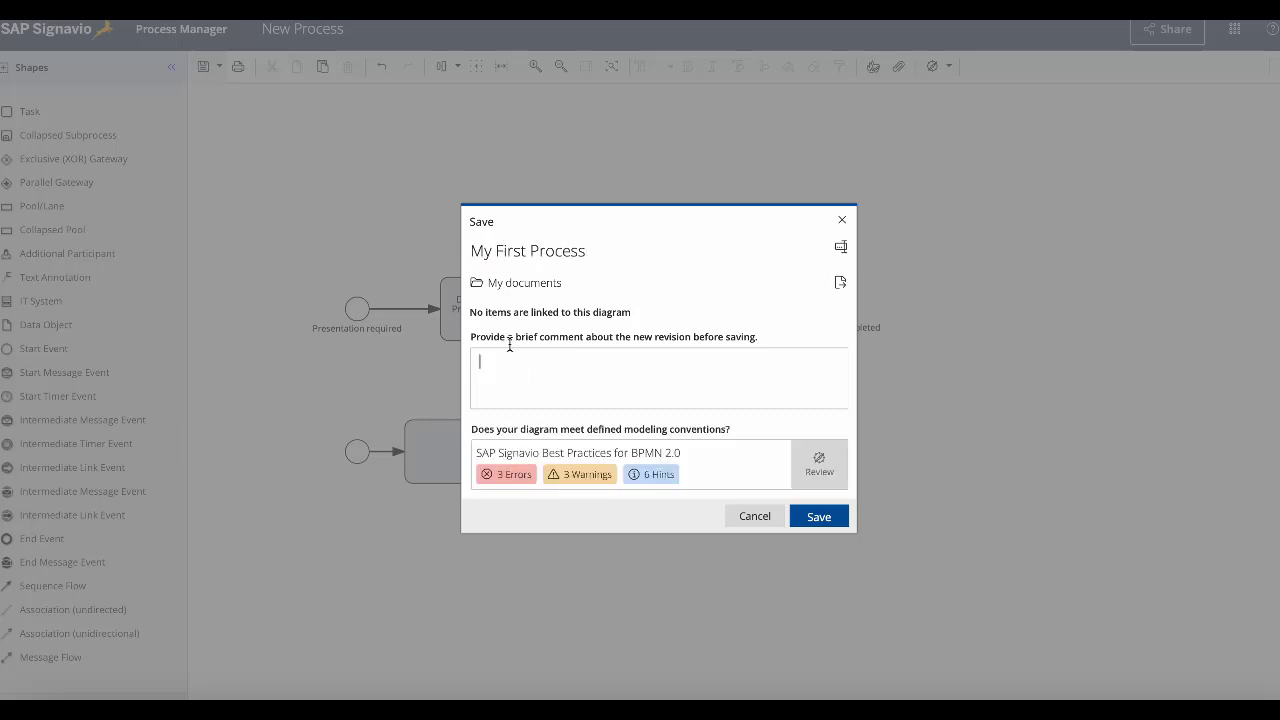
text(My first revision of this process.)
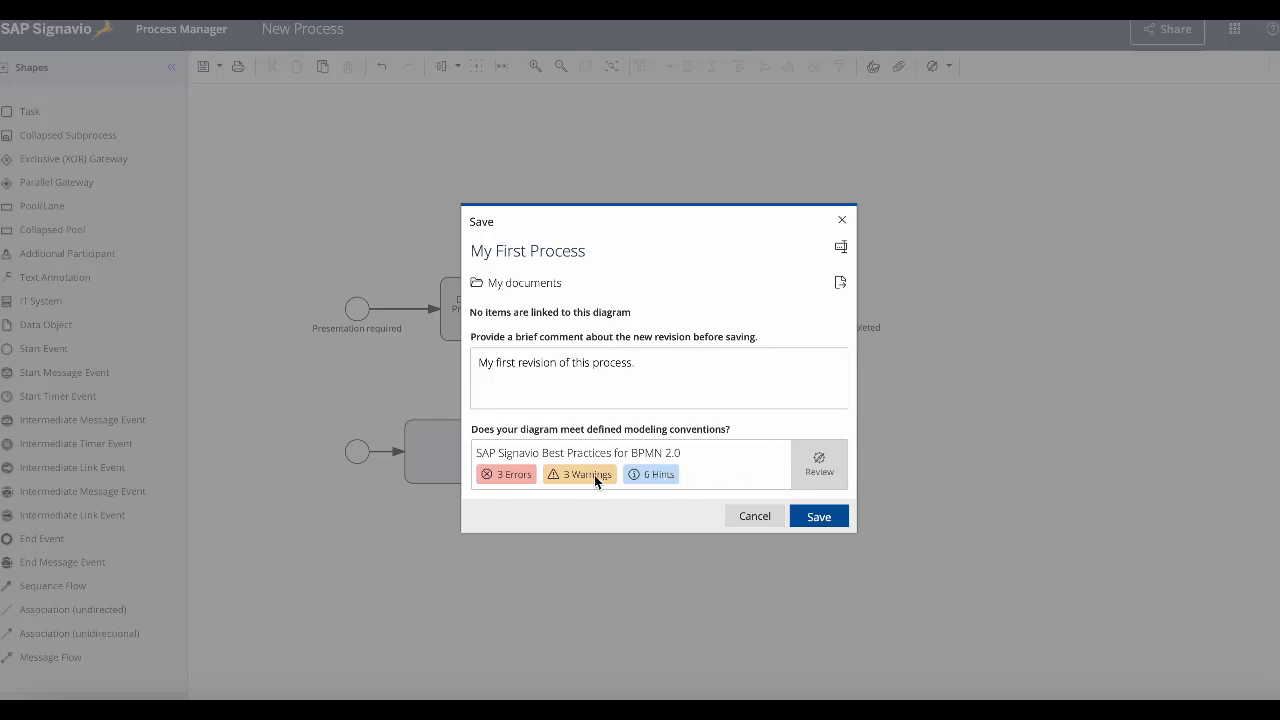
Review the diagram's convention check against SAP Signavio Best Practices for BPMN 2.0, reading through the listed findings
click(822, 470)
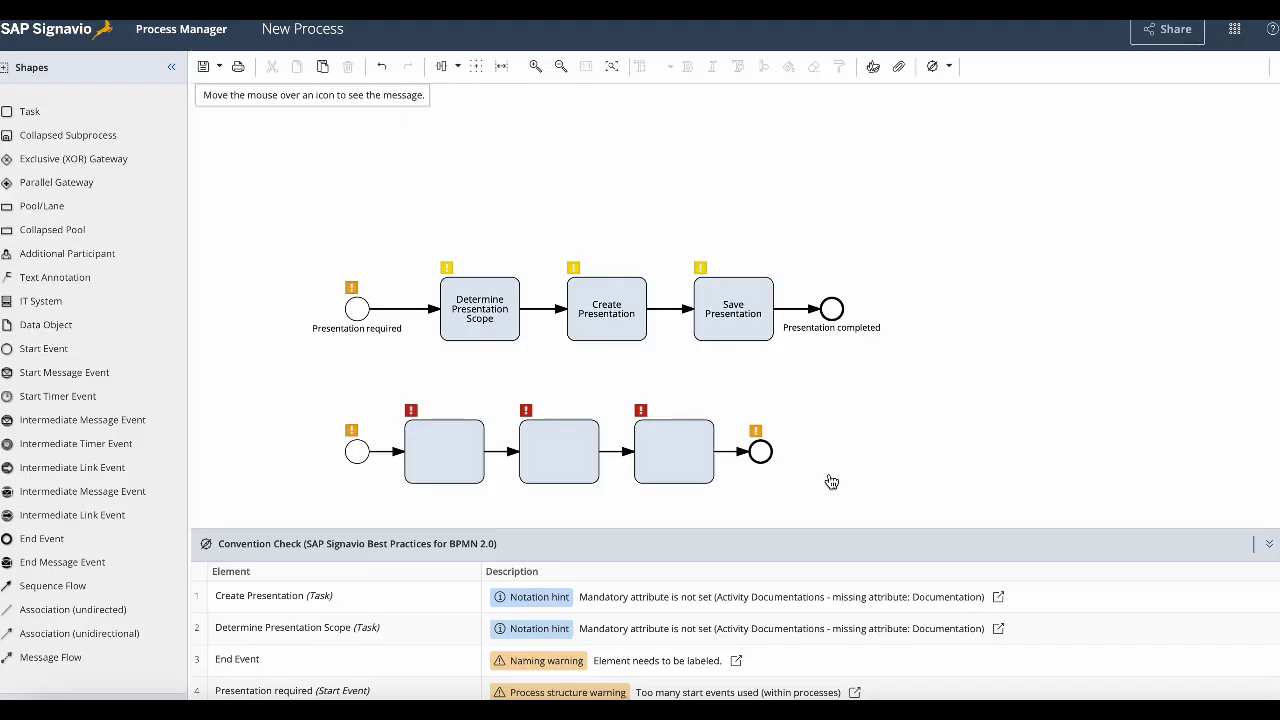
scroll(797, 640, down, 1)
scroll(797, 640, down, 5)
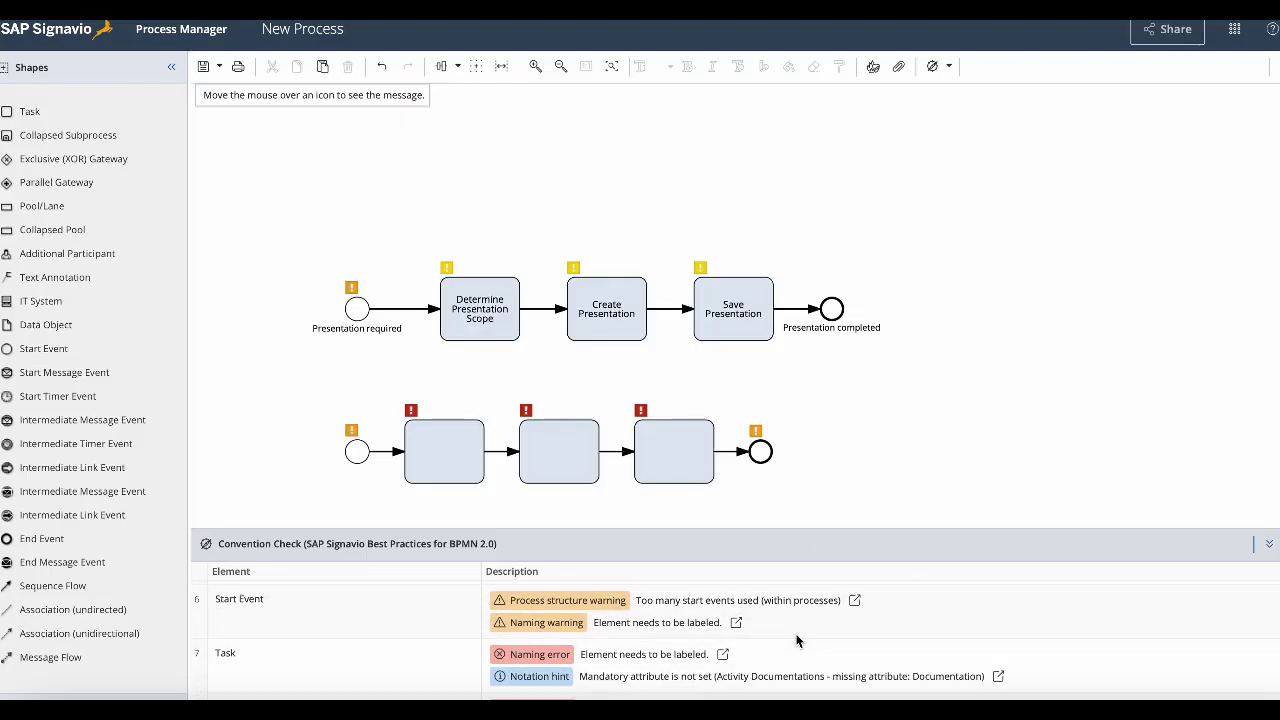
scroll(797, 640, up, 4)
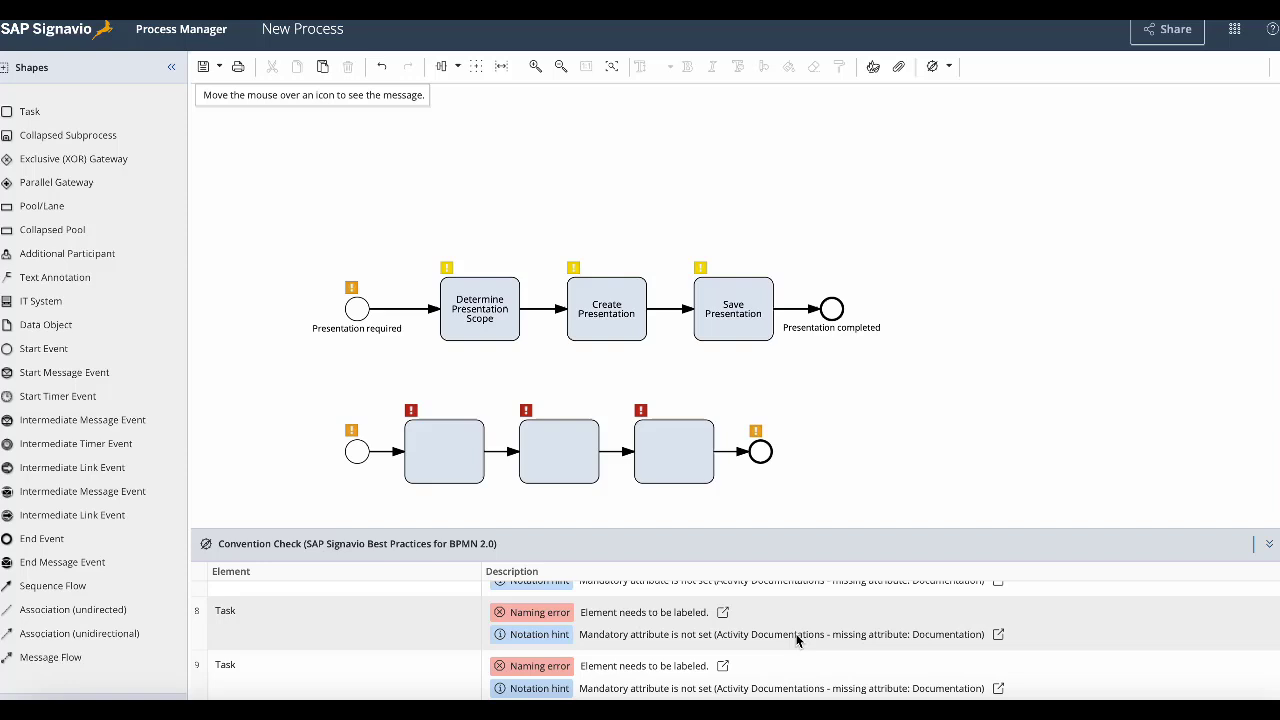
scroll(797, 640, up, 3)
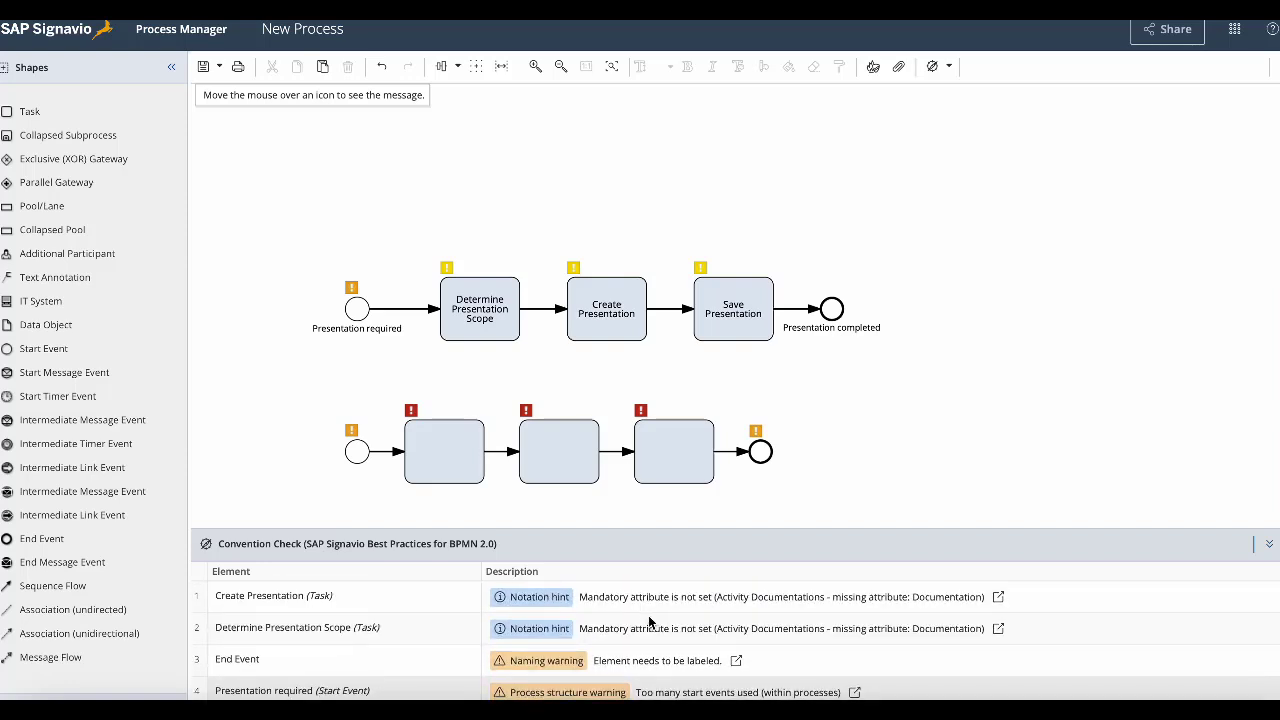
Save the diagram as "New Process" despite the modeling convention violations, and collapse the convention check results
click(205, 70)
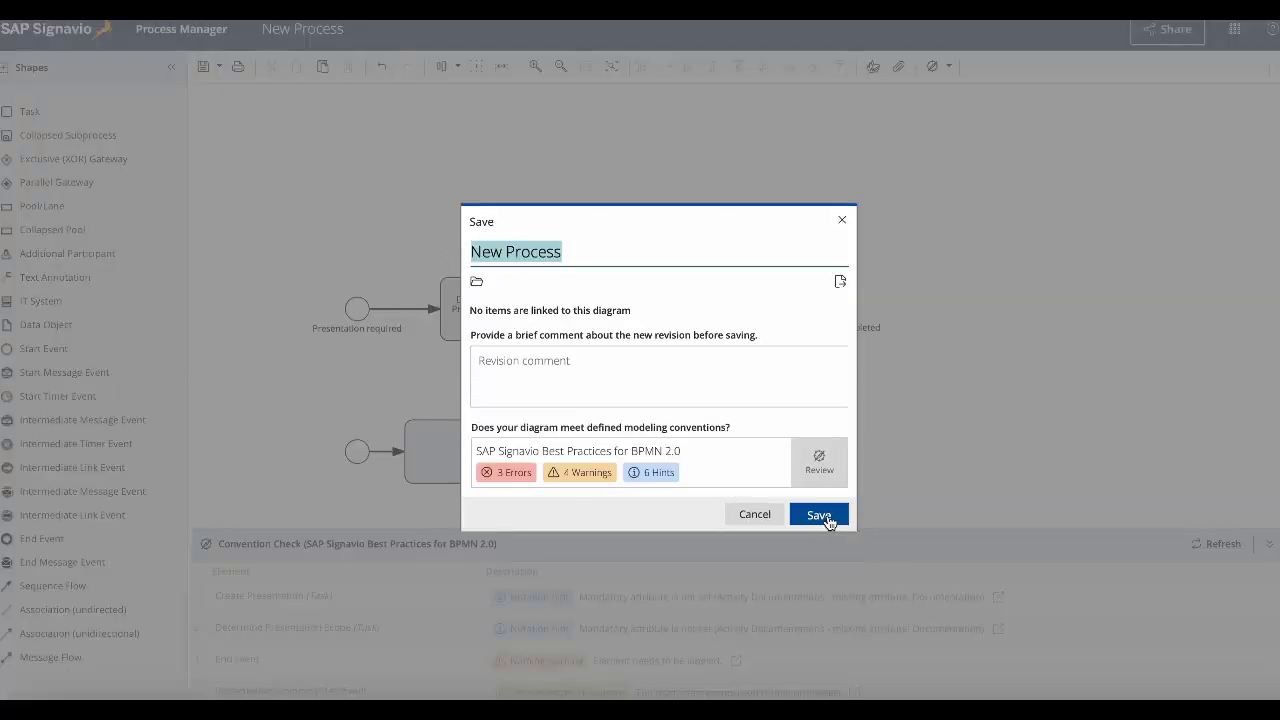
click(826, 516)
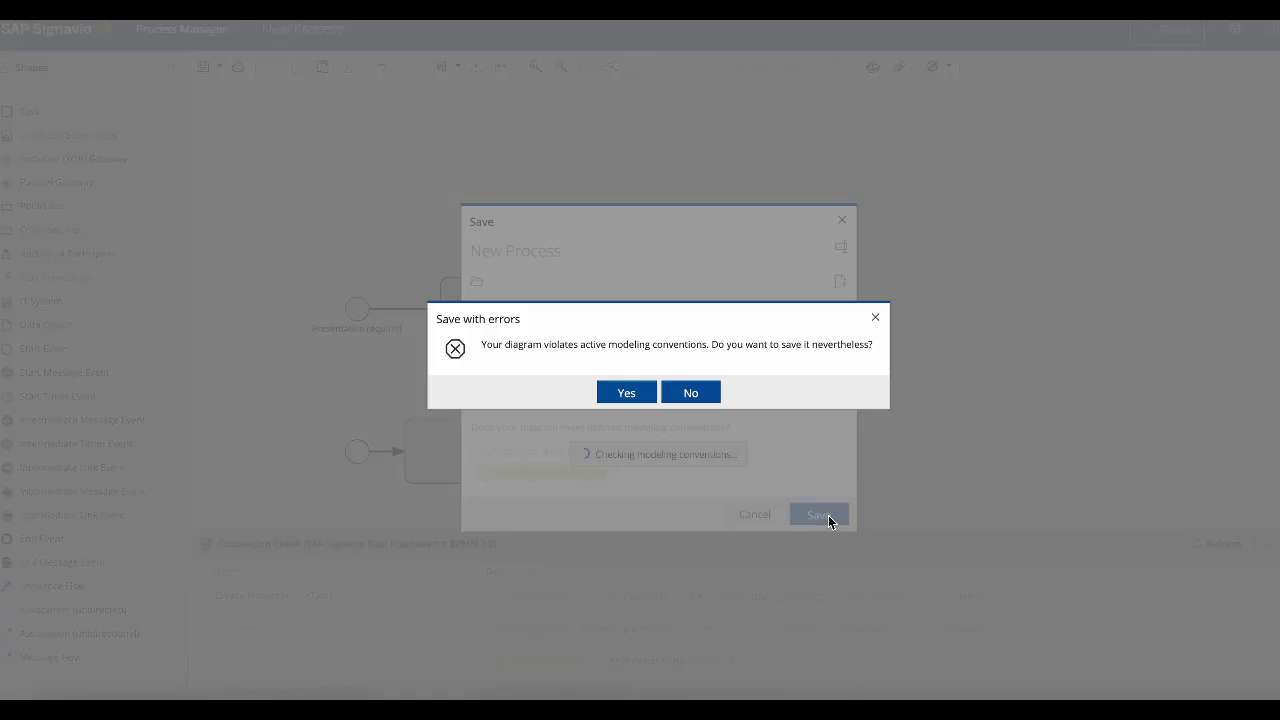
click(629, 393)
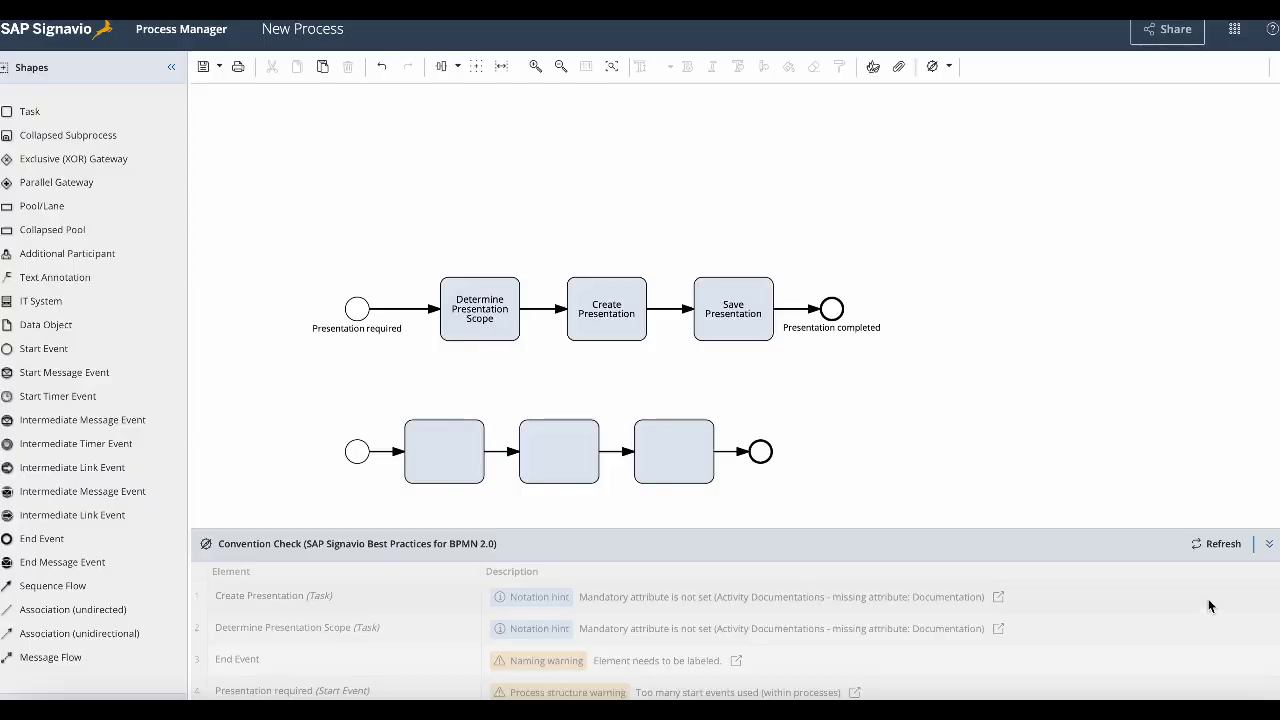
click(1268, 545)
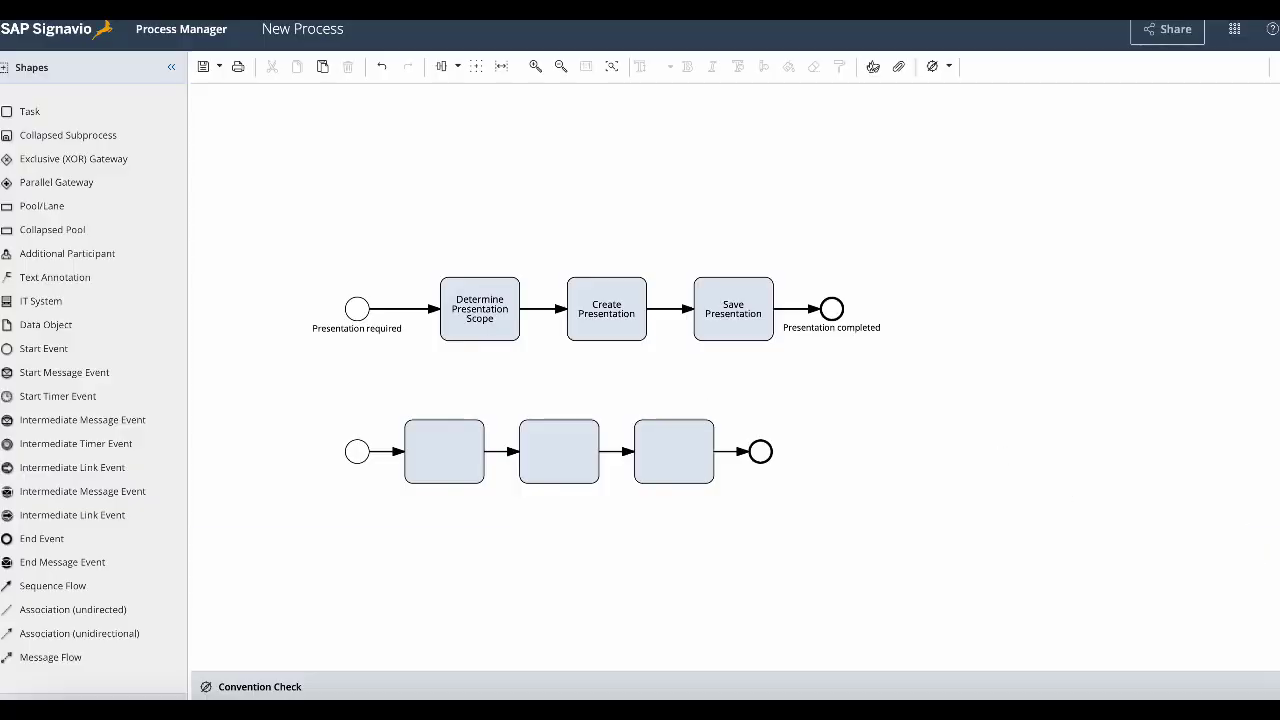